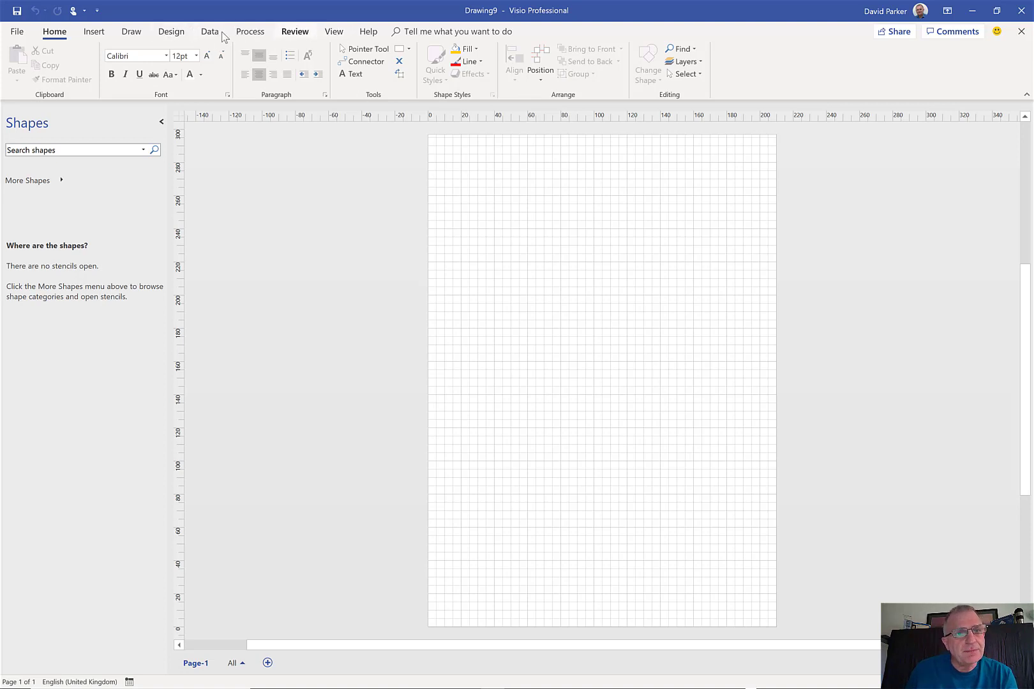
# Step: Enable the Developer tab in the ribbon customization options
pyautogui.rightClick(792, 72)
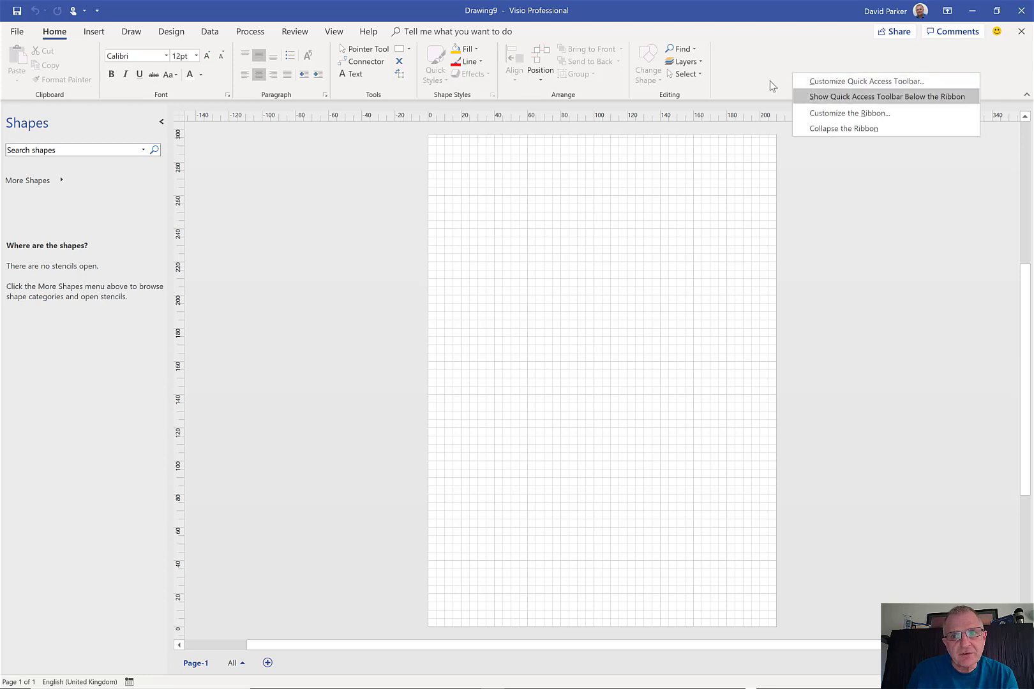
pyautogui.click(827, 115)
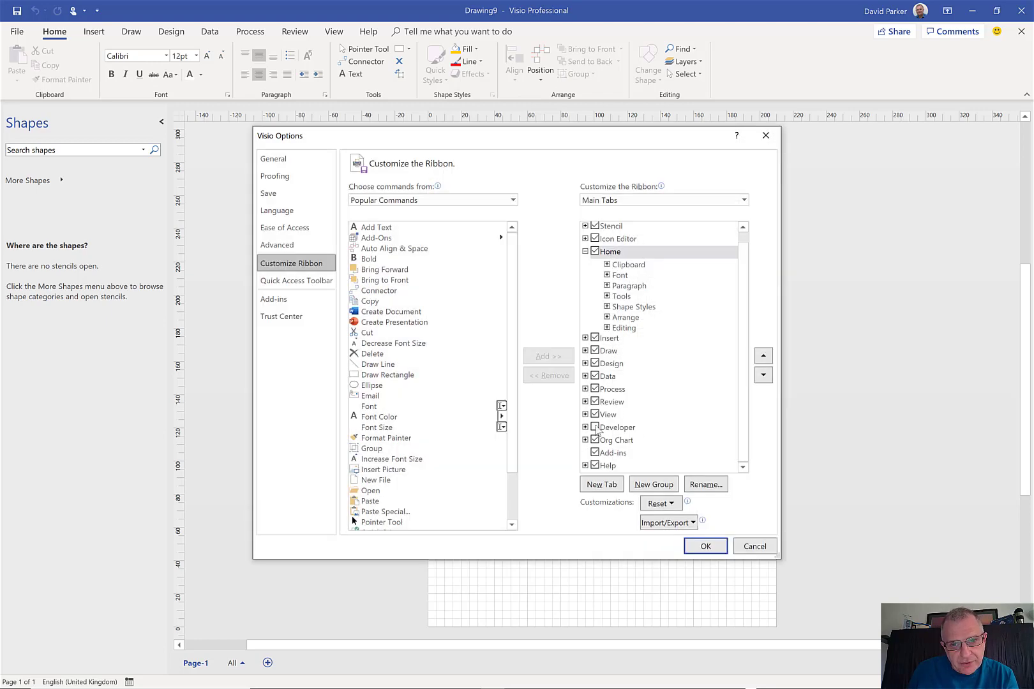
pyautogui.click(595, 427)
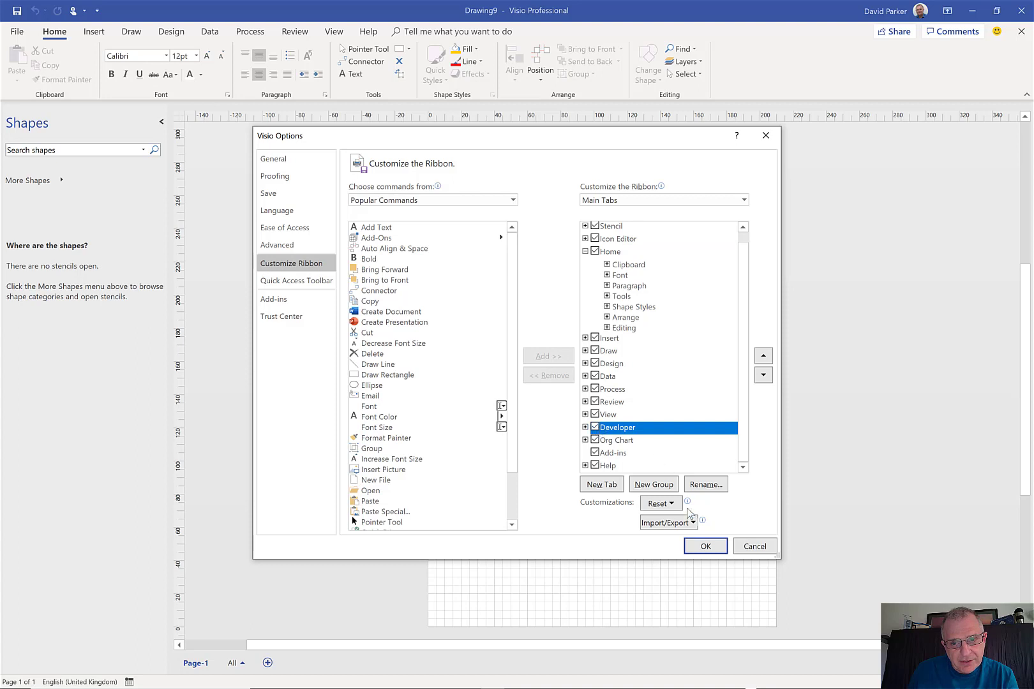
pyautogui.click(703, 550)
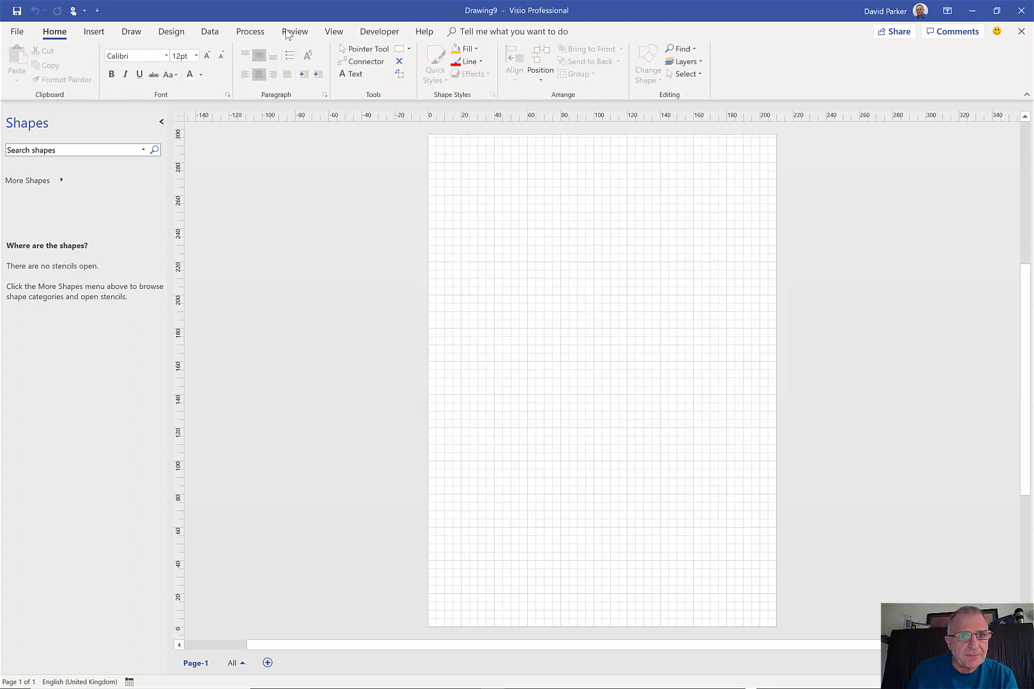
# Step: Show the Drawing Explorer and expand its Foreground Pages, Page-1 and Styles branches
pyautogui.click(378, 33)
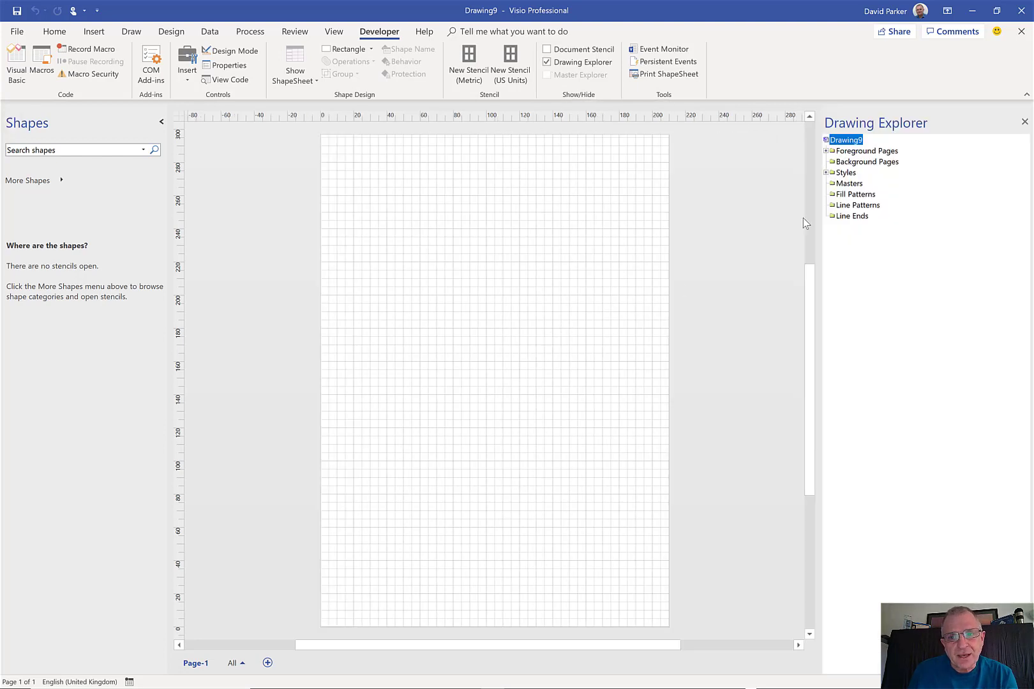
pyautogui.click(825, 151)
pyautogui.click(831, 162)
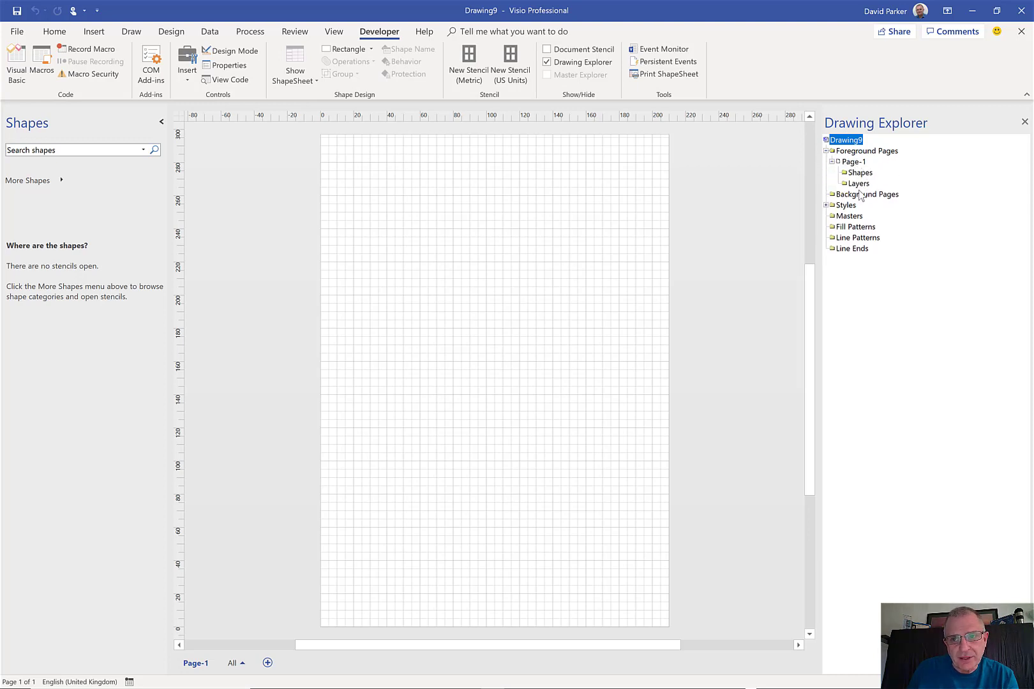
pyautogui.click(826, 205)
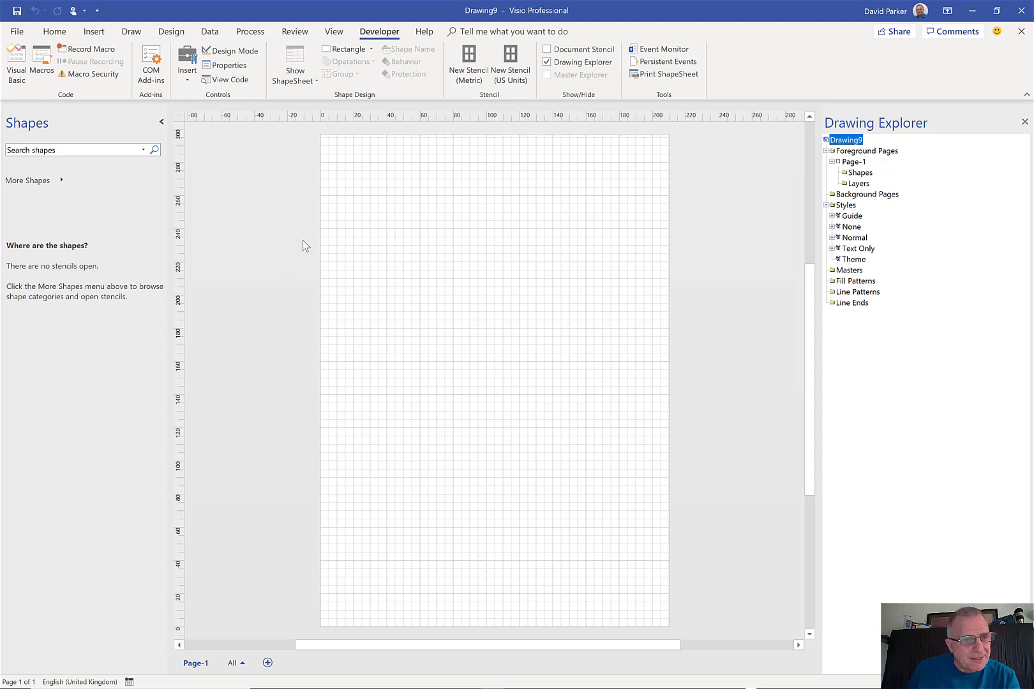
# Step: Open the Basic Flowchart Shapes stencil from the Flowchart category
pyautogui.click(67, 180)
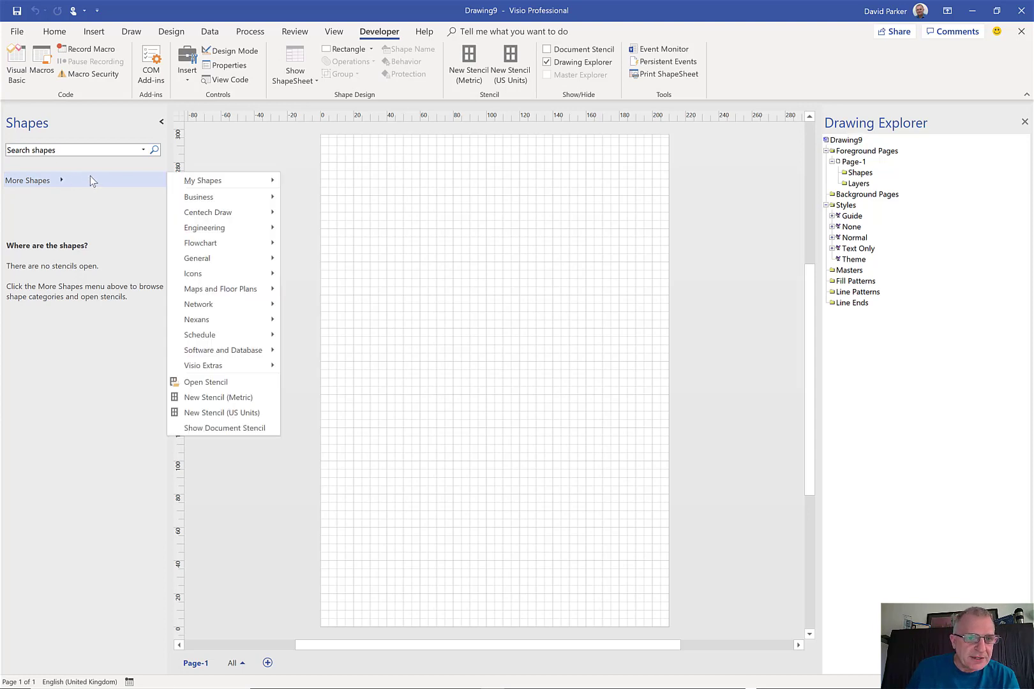
pyautogui.moveTo(206, 247)
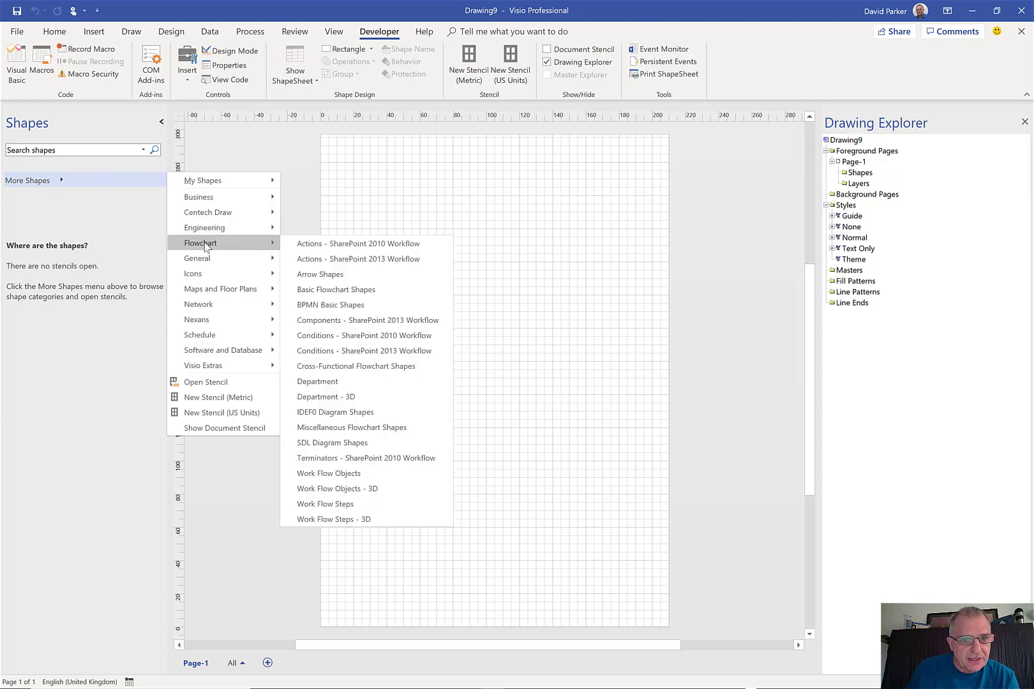
pyautogui.click(377, 291)
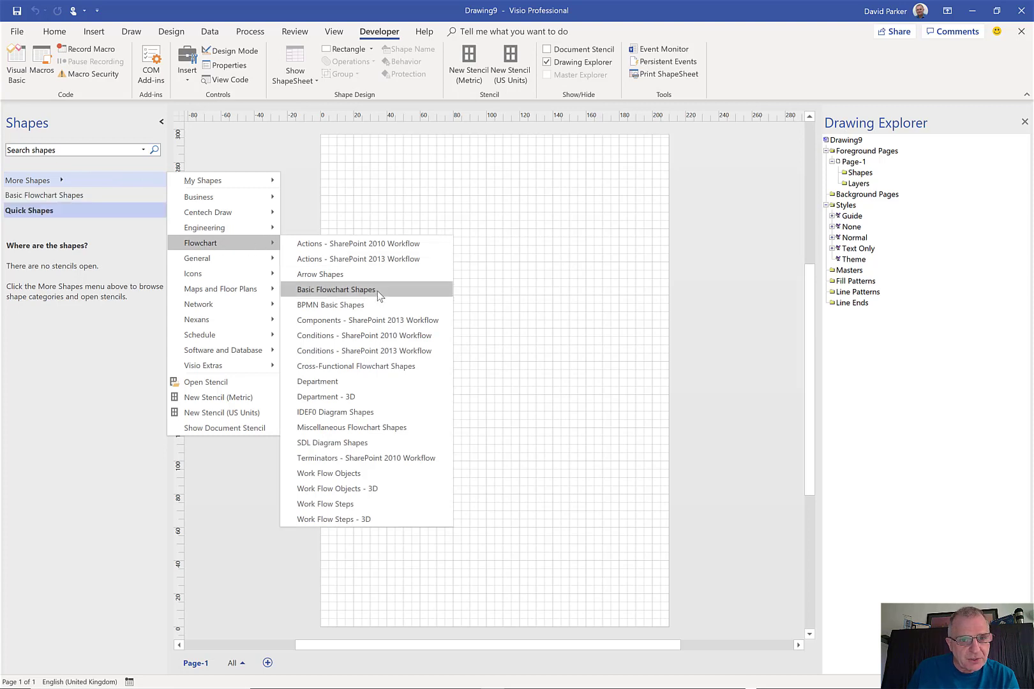
pyautogui.click(504, 174)
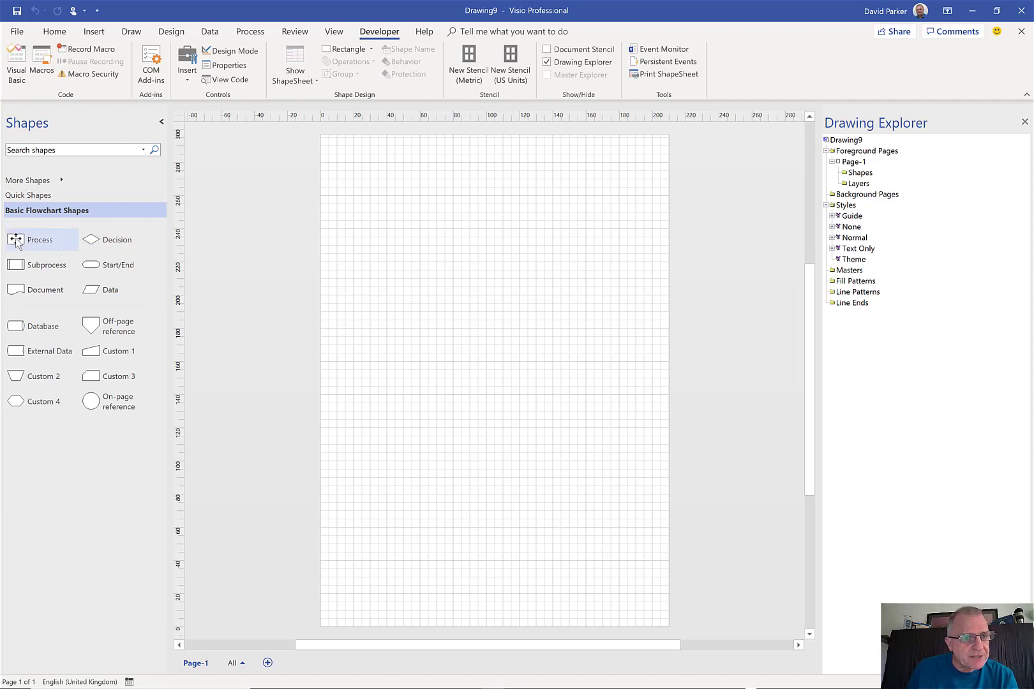
# Step: Place a Process shape in the upper-left part of the page and expand the Masters and Shapes branches in the Drawing Explorer
pyautogui.moveTo(16, 241)
pyautogui.mouseDown()
pyautogui.moveTo(391, 249)
pyautogui.moveTo(428, 240)
pyautogui.moveTo(398, 253)
pyautogui.moveTo(408, 248)
pyautogui.mouseUp()
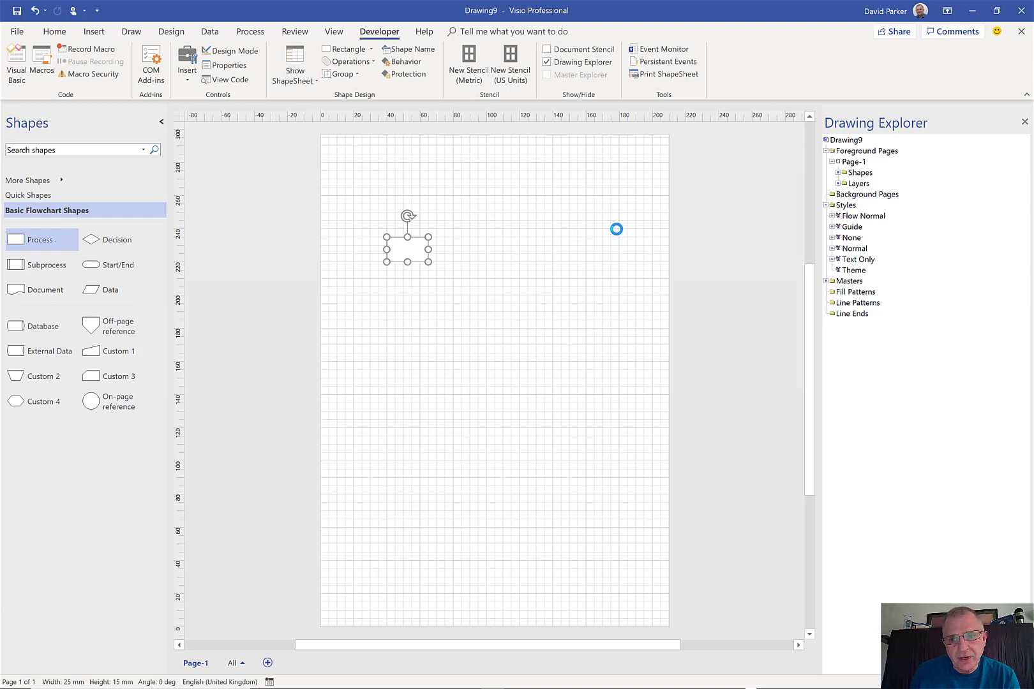
pyautogui.click(825, 281)
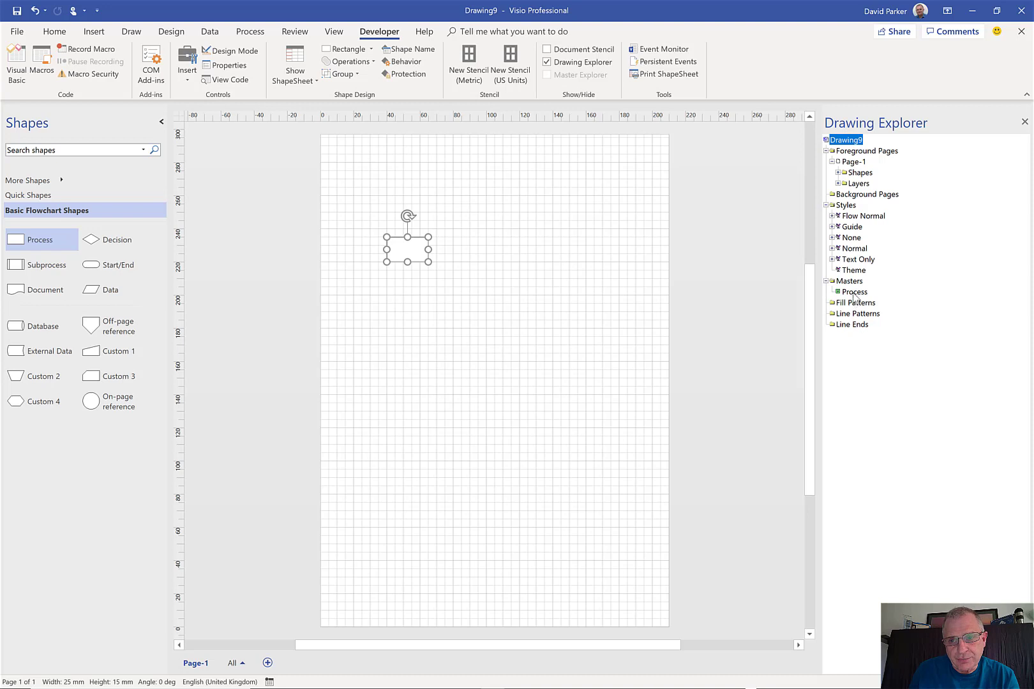
pyautogui.click(838, 173)
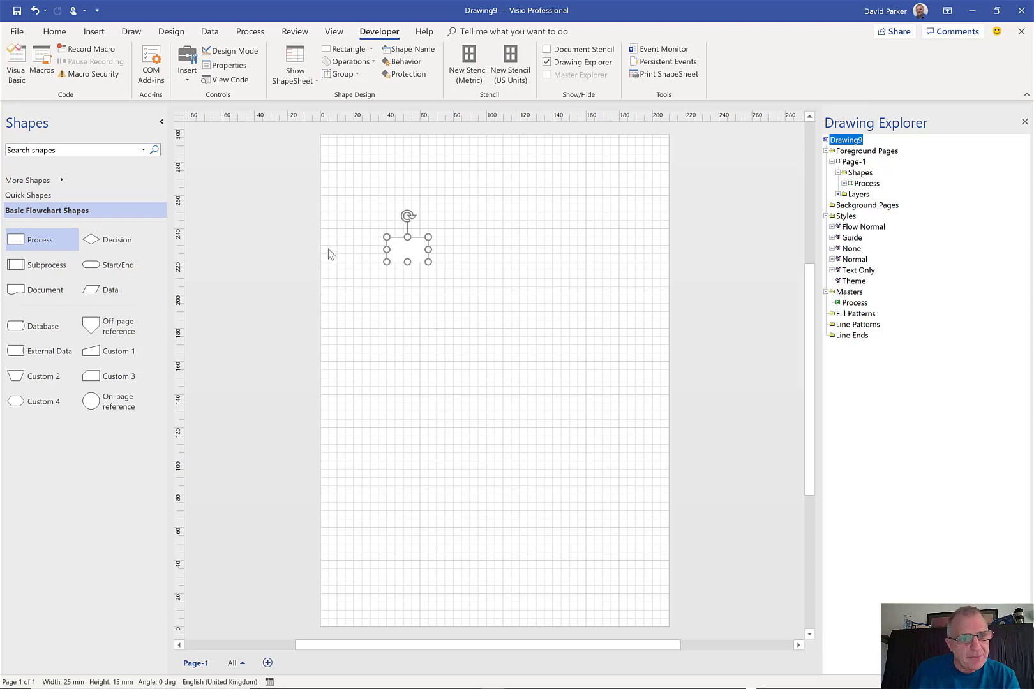
# Step: Add a second Process shape to the right of the first and set its shape name to "My second process"
pyautogui.moveTo(19, 242)
pyautogui.mouseDown()
pyautogui.moveTo(490, 247)
pyautogui.moveTo(474, 246)
pyautogui.mouseUp()
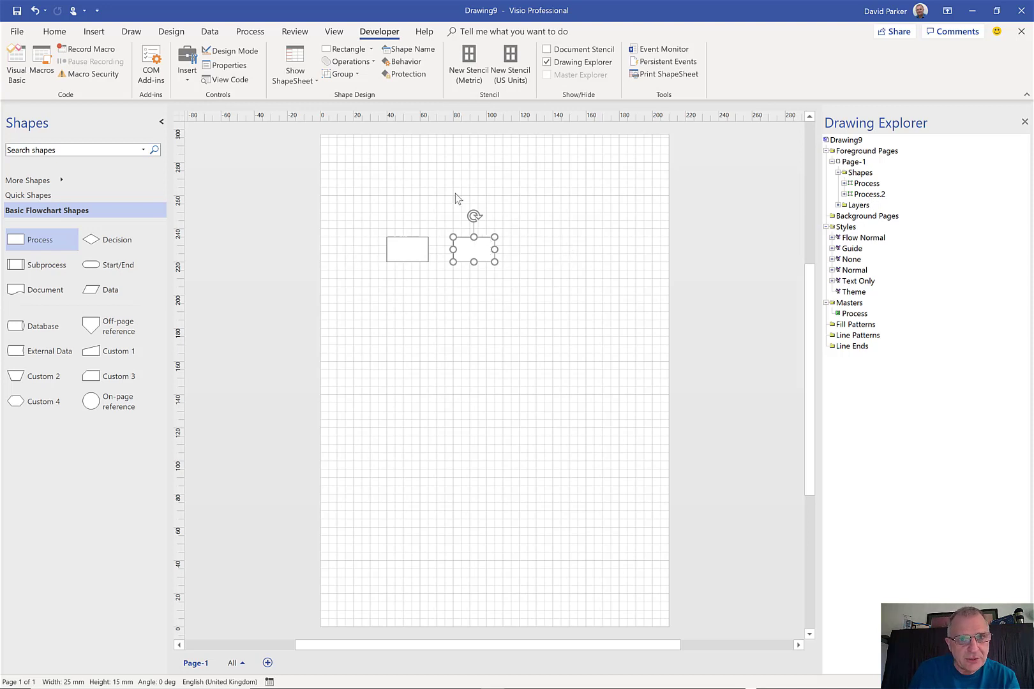
pyautogui.click(418, 51)
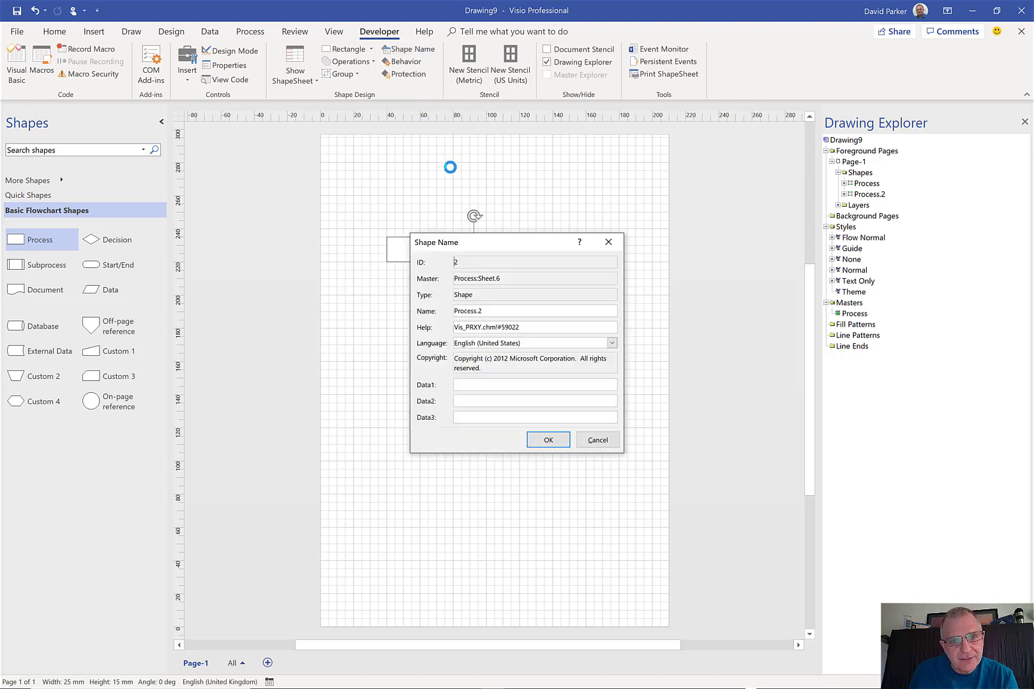
pyautogui.moveTo(494, 252); pyautogui.dragTo(510, 285)
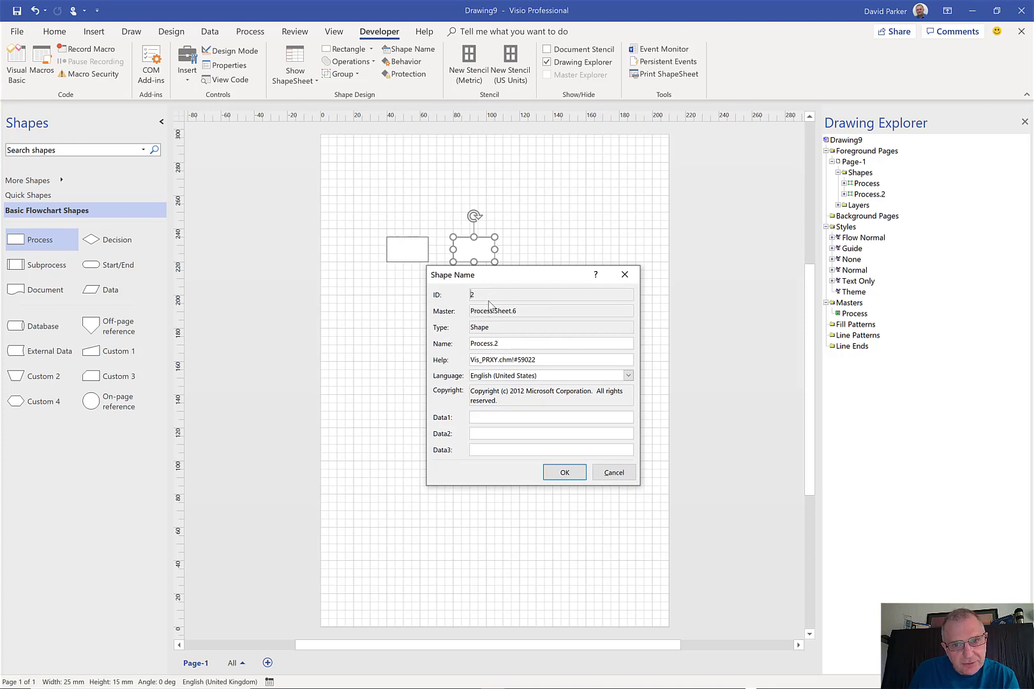
pyautogui.click(533, 343)
pyautogui.moveTo(509, 343); pyautogui.dragTo(385, 342)
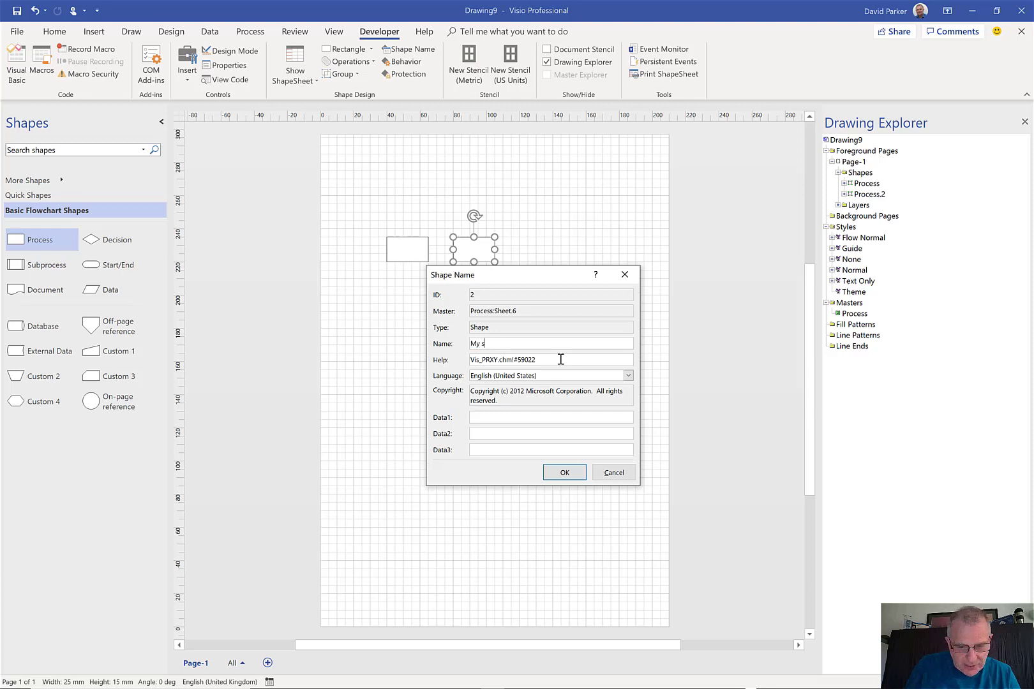
pyautogui.write('econd p')
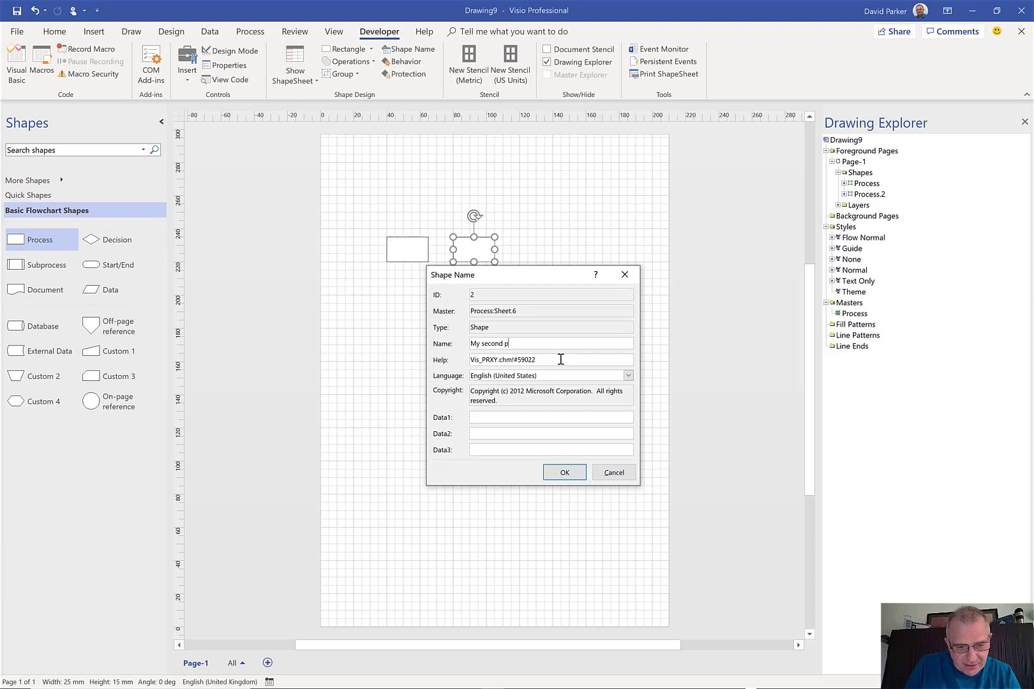
pyautogui.write('rocess')
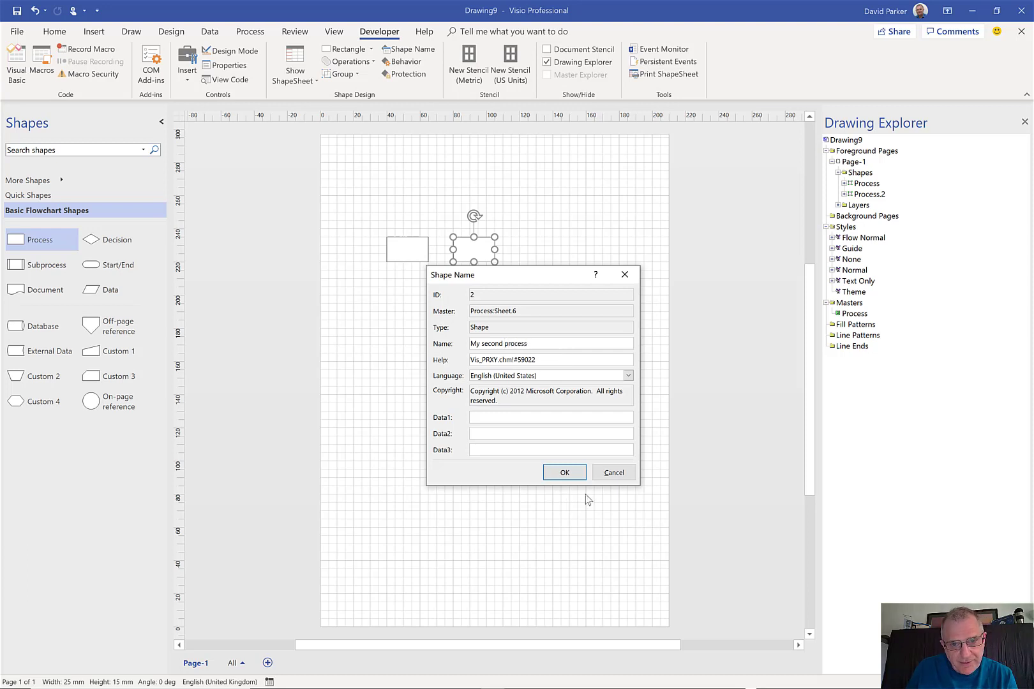
pyautogui.click(564, 472)
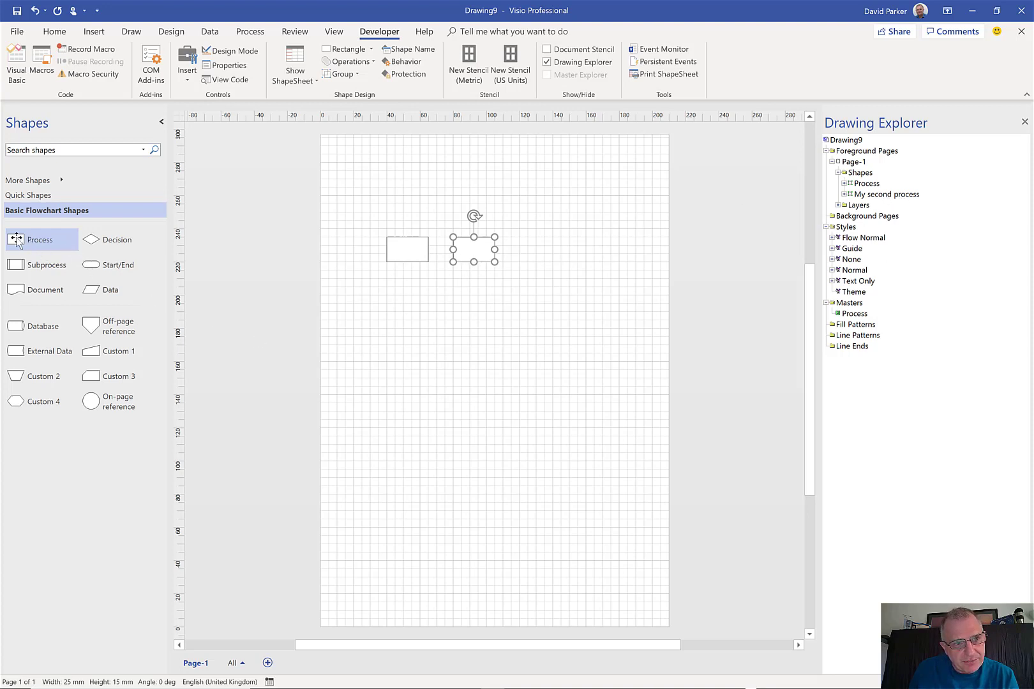
# Step: Add a third Process shape in line to the right of the second one and deselect it
pyautogui.moveTo(16, 238); pyautogui.dragTo(456, 300)
pyautogui.moveTo(520, 292); pyautogui.dragTo(542, 251)
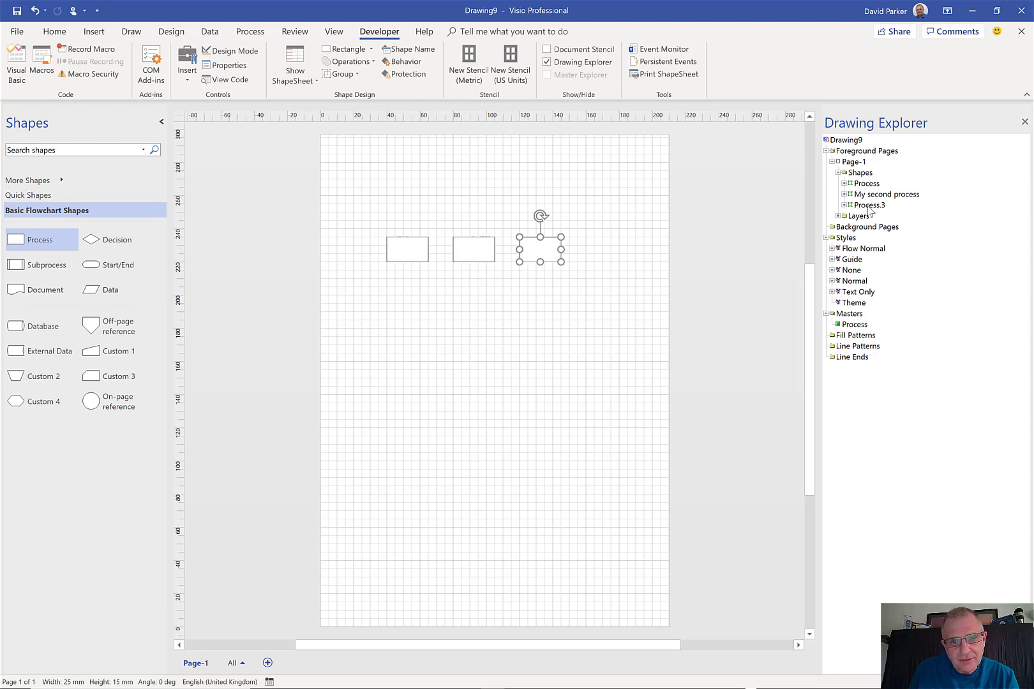
pyautogui.click(452, 272)
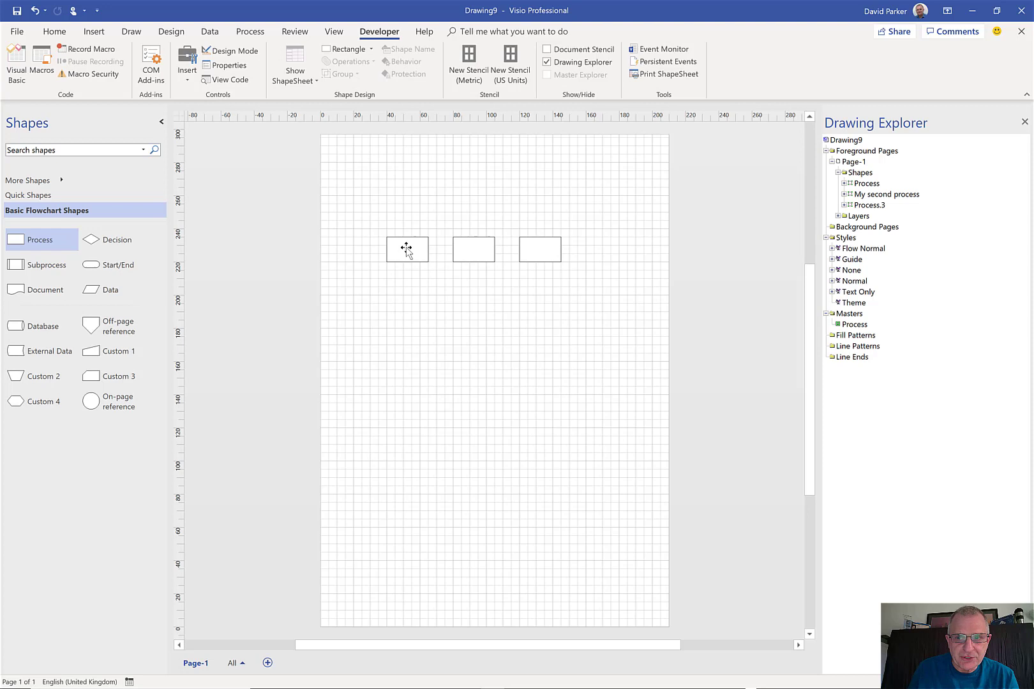
# Step: Expand the three Process shape entries under Page-1 in the Drawing Explorer to inspect their contents
pyautogui.click(843, 184)
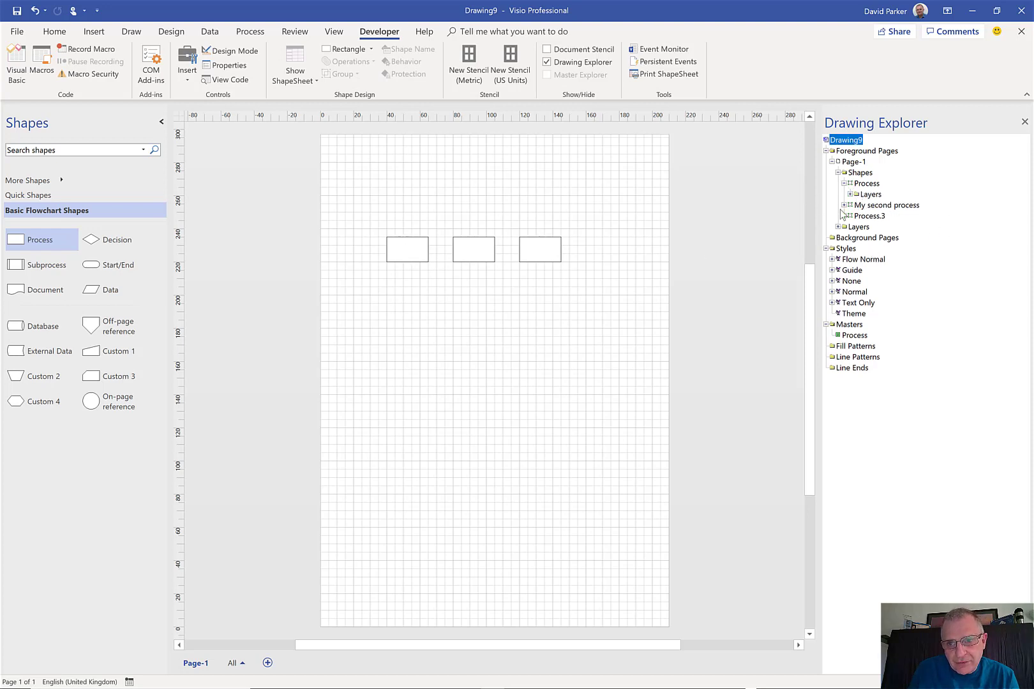
pyautogui.click(843, 205)
pyautogui.click(843, 226)
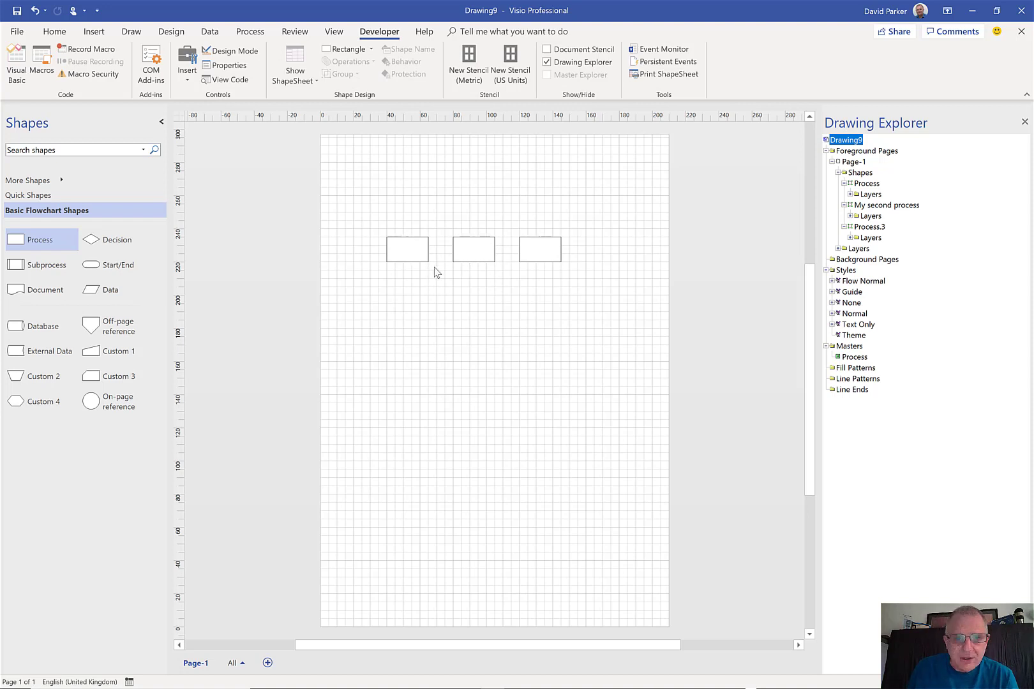
# Step: Cycle the selection from the first to the second Process shape to check their order, and clear the selection
pyautogui.hotkey('alt', 'F11')
pyautogui.press('Tab')
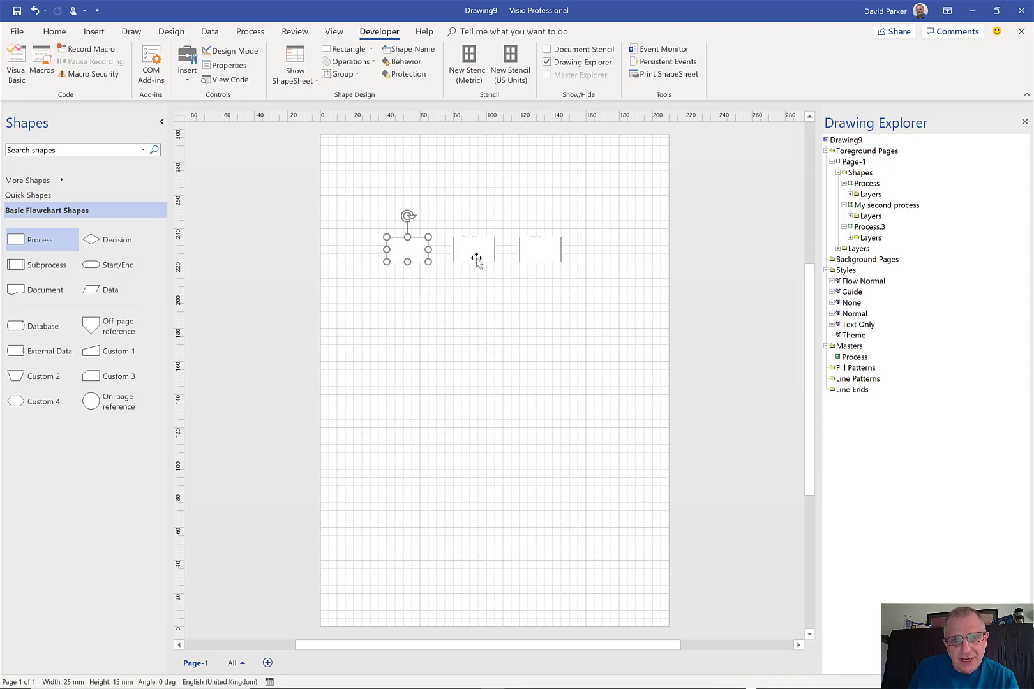
pyautogui.press('Tab')
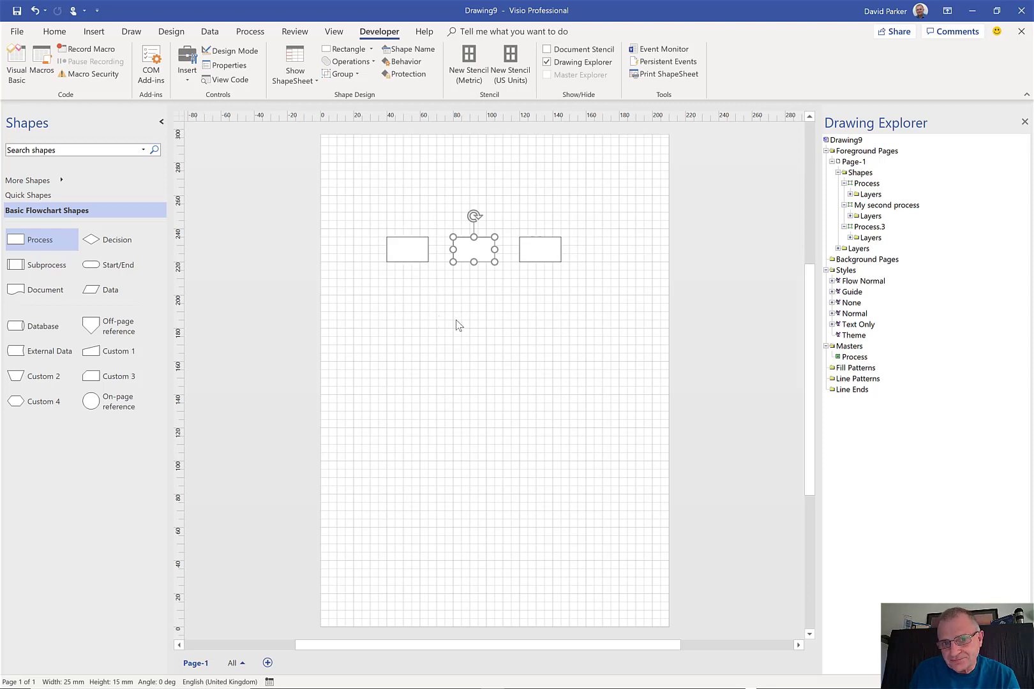
pyautogui.click(564, 295)
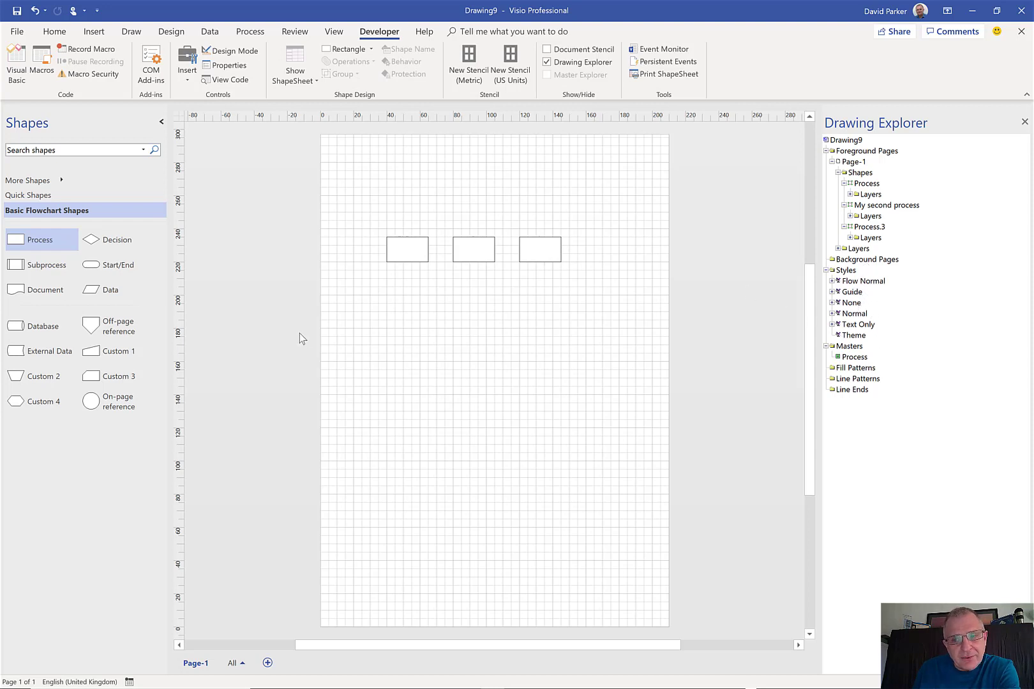
# Step: Show the Document Stencil and compare its Process master with the one in Basic Flowchart Shapes
pyautogui.click(855, 357)
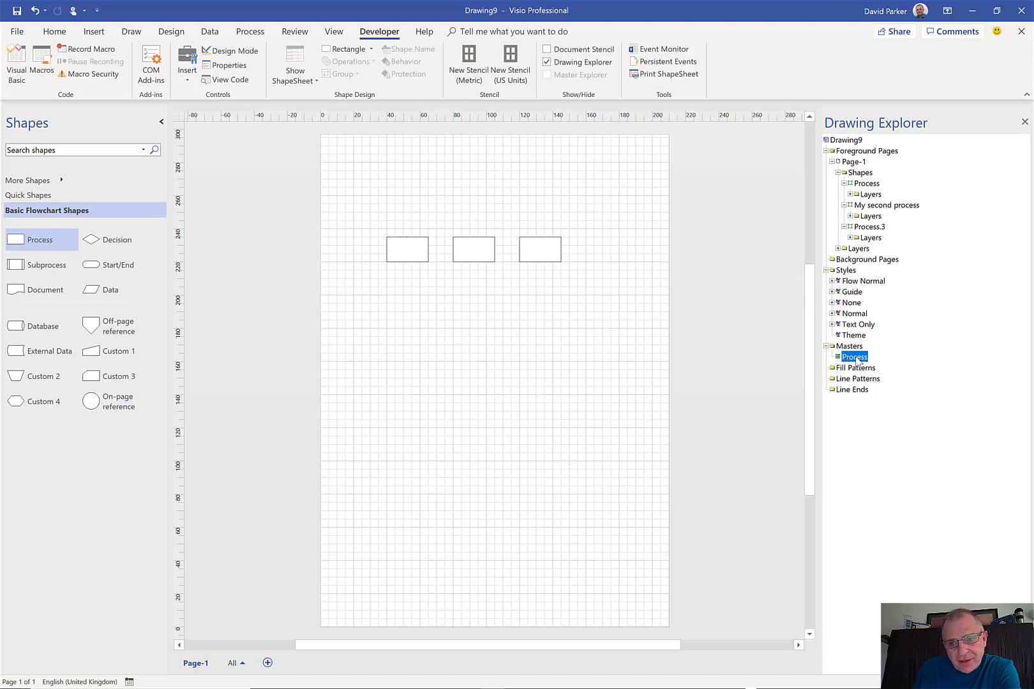
pyautogui.click(64, 180)
pyautogui.click(63, 180)
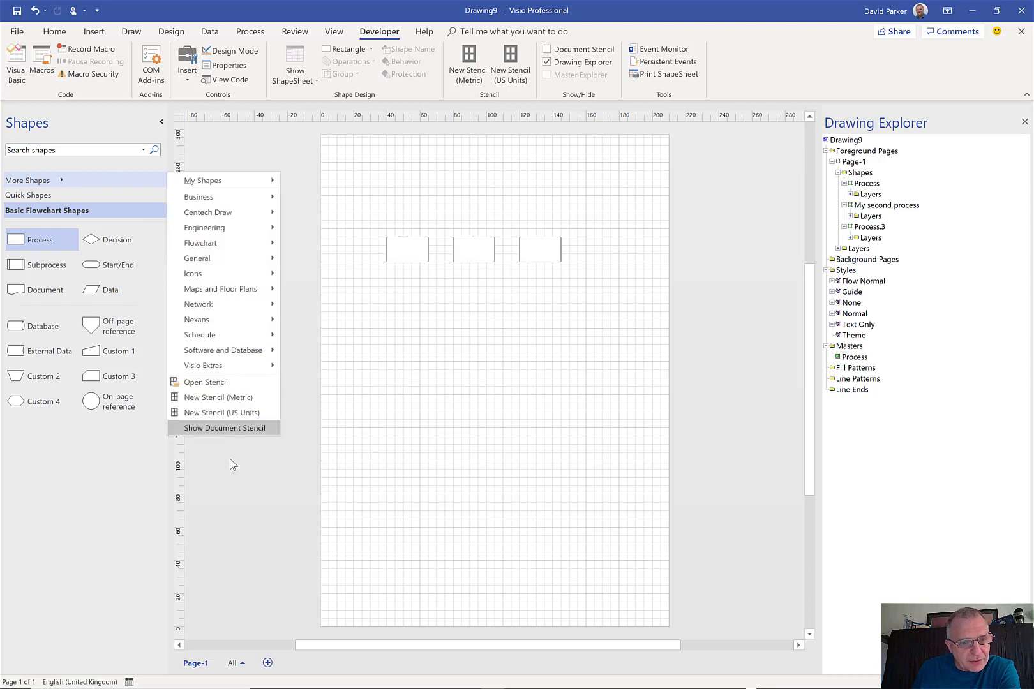
pyautogui.click(244, 429)
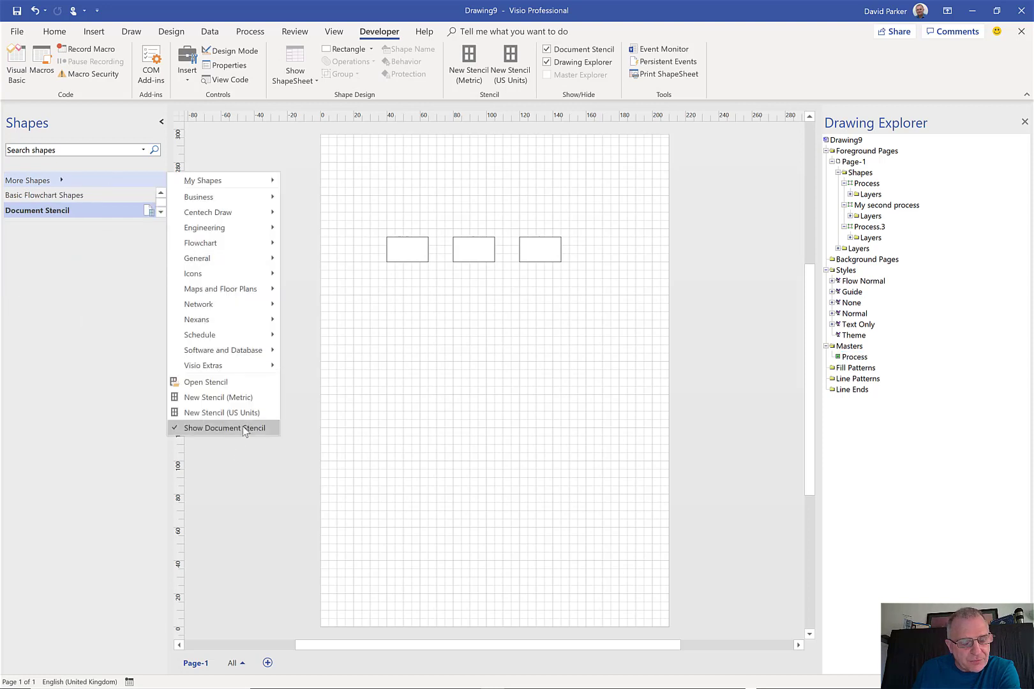
pyautogui.click(18, 275)
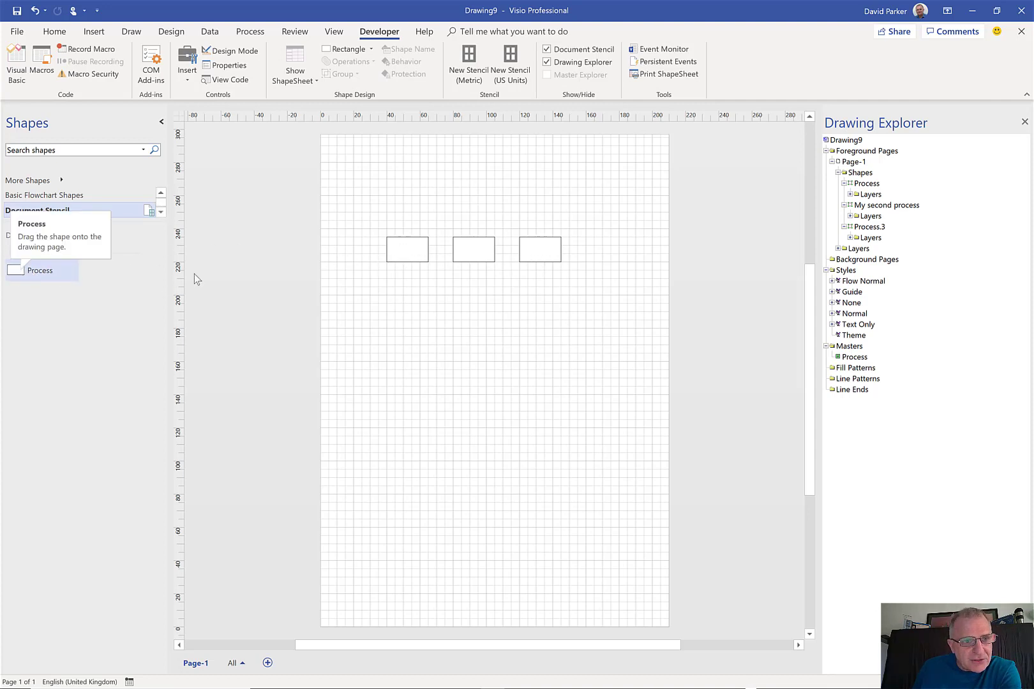
pyautogui.click(77, 198)
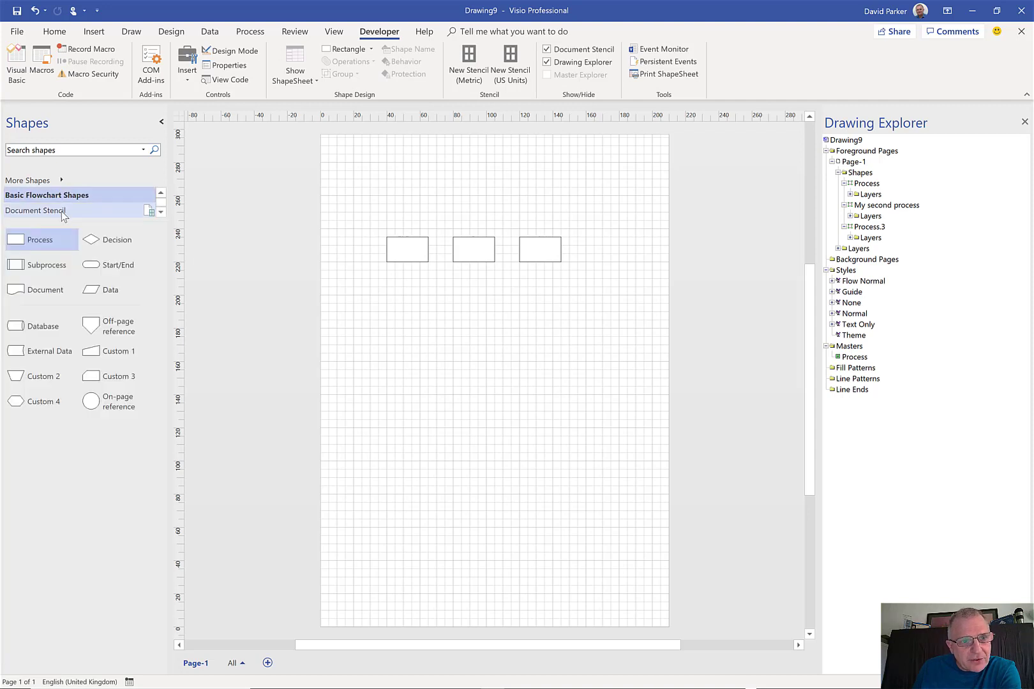
# Step: Fill the Document Stencil's Process master with gold and update the master together with all its instances
pyautogui.click(61, 212)
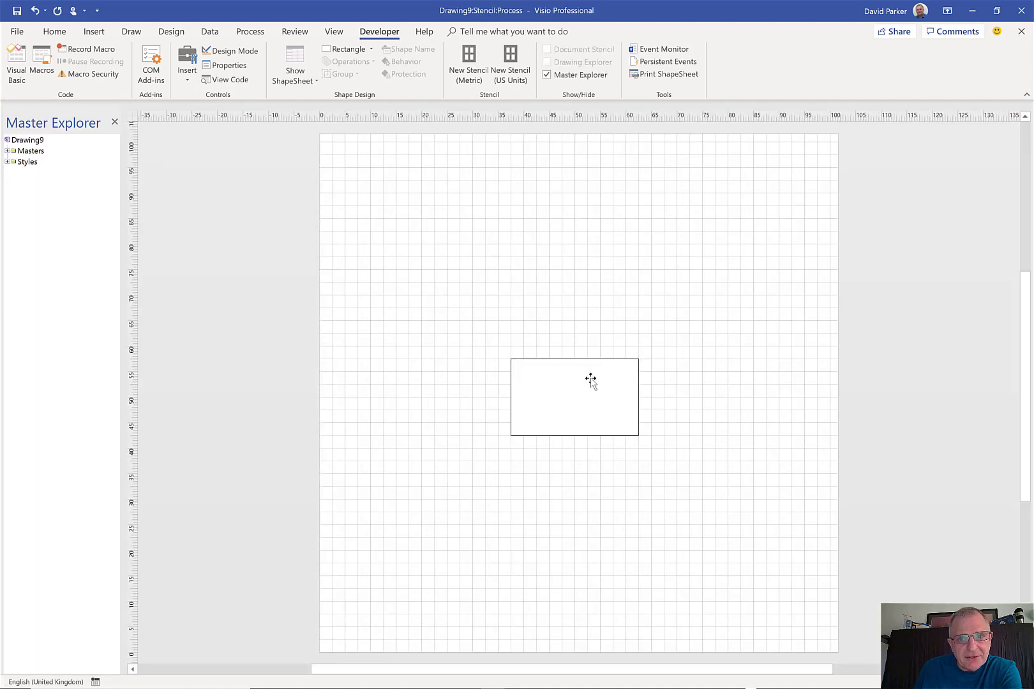
pyautogui.click(589, 381)
pyautogui.click(60, 35)
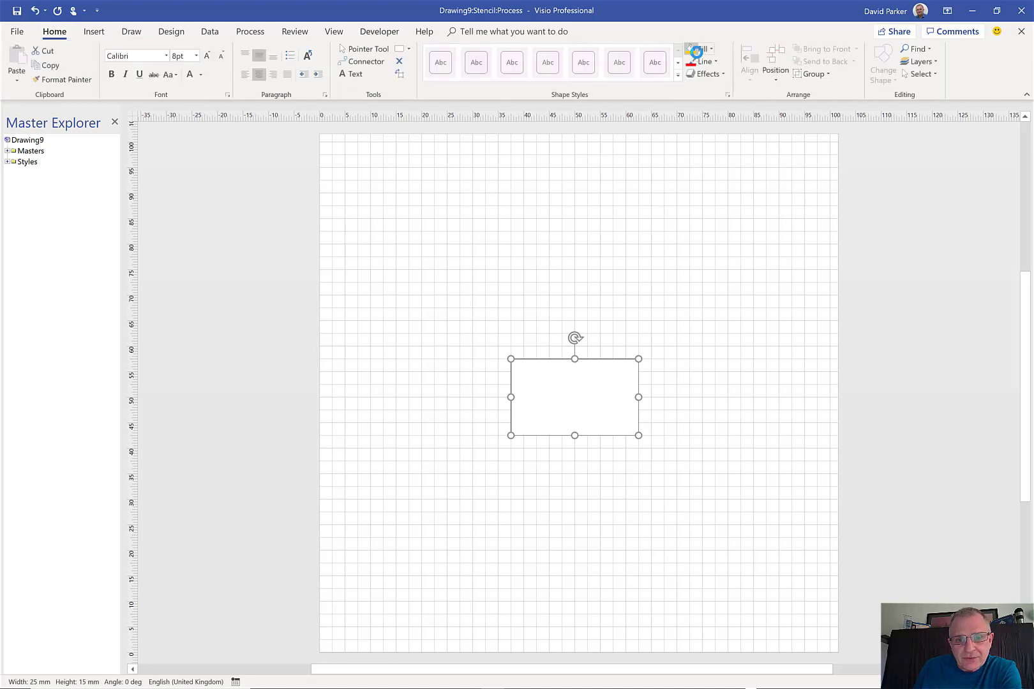
pyautogui.click(691, 49)
pyautogui.click(1020, 32)
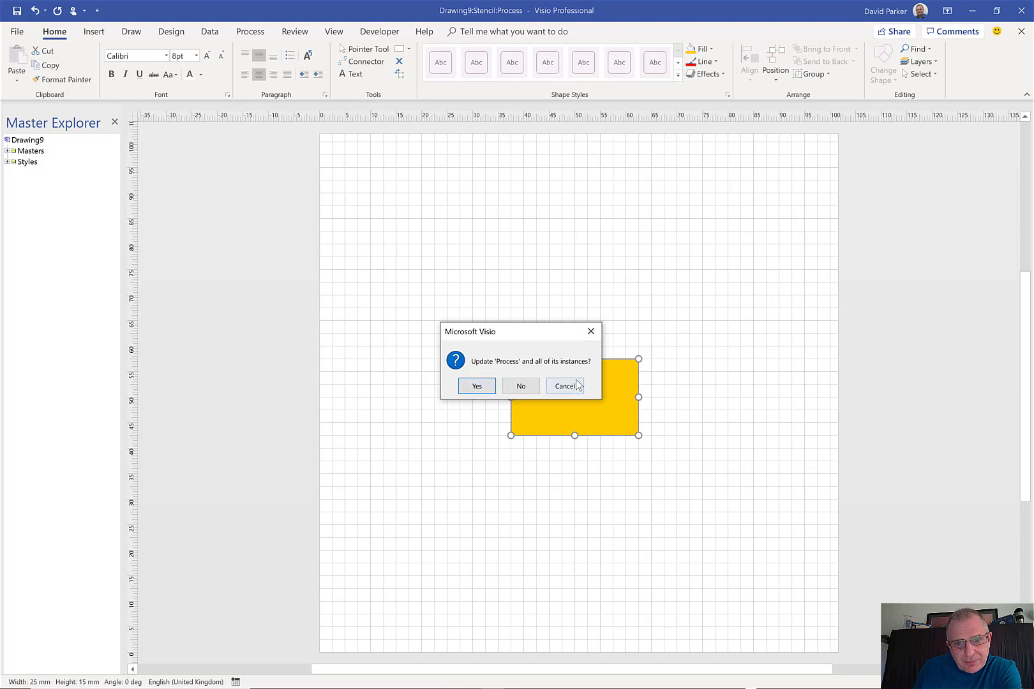
pyautogui.click(476, 387)
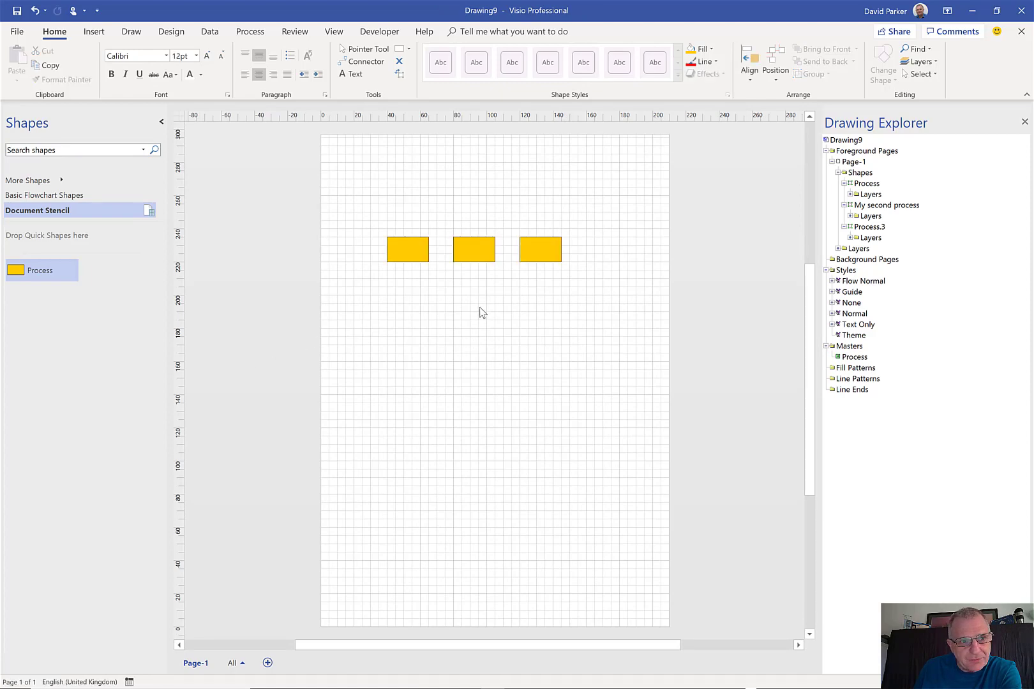
# Step: Add a Process shape from Basic Flowchart Shapes below the middle one to test the link, and delete it again
pyautogui.click(46, 198)
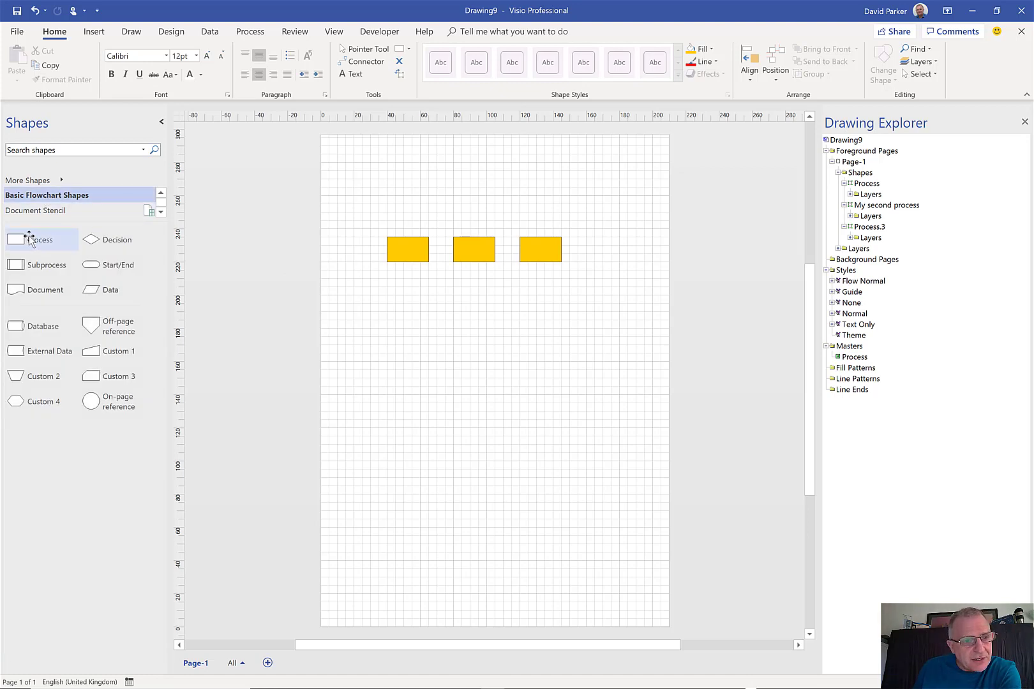
pyautogui.moveTo(29, 237); pyautogui.dragTo(467, 301)
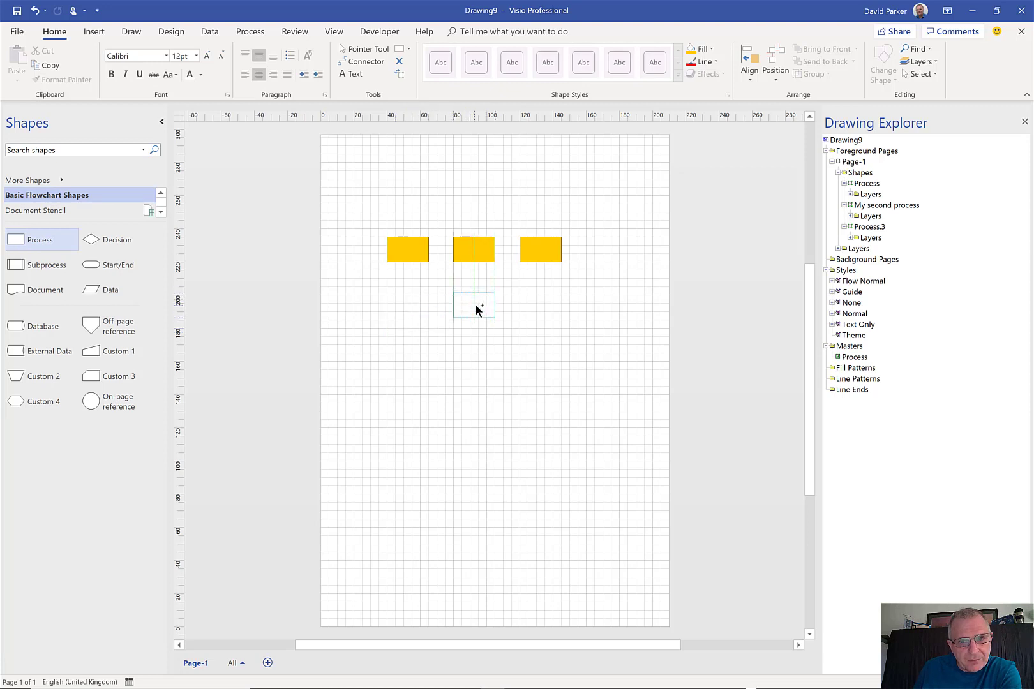
pyautogui.moveTo(475, 304); pyautogui.dragTo(474, 305)
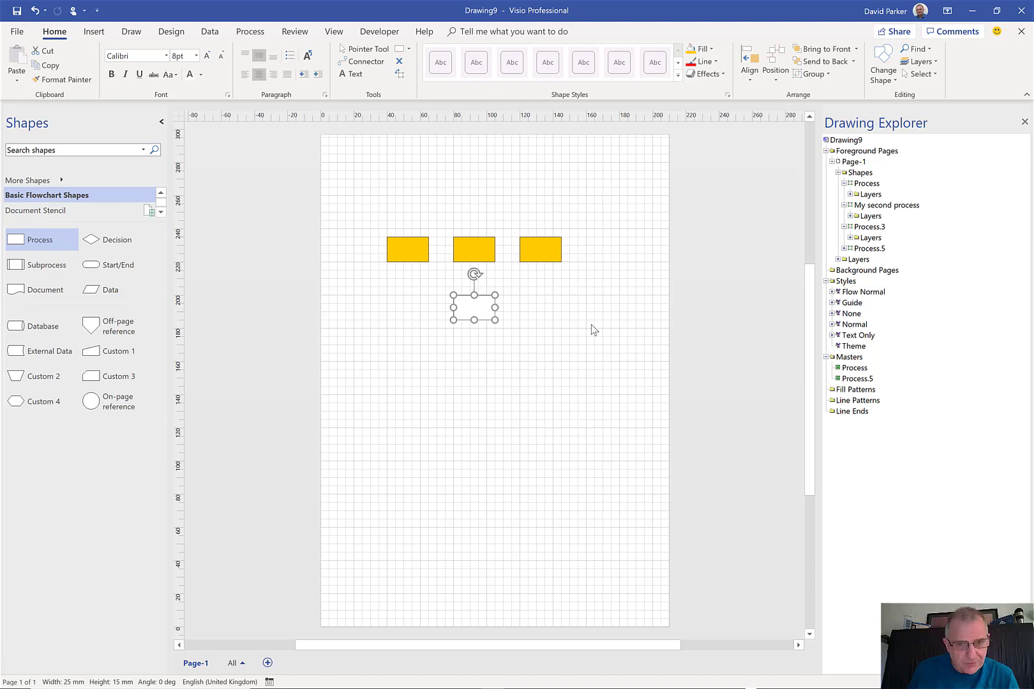
pyautogui.press('Delete')
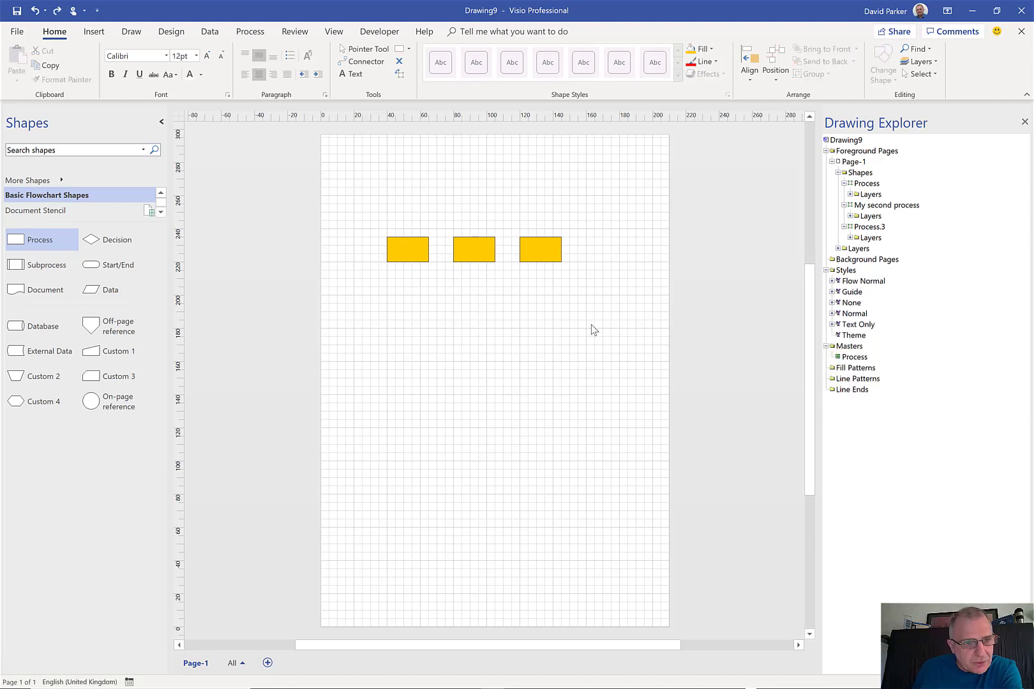
# Step: Turn on Match master by name on drop in the properties of the Document Stencil's Process master
pyautogui.click(62, 210)
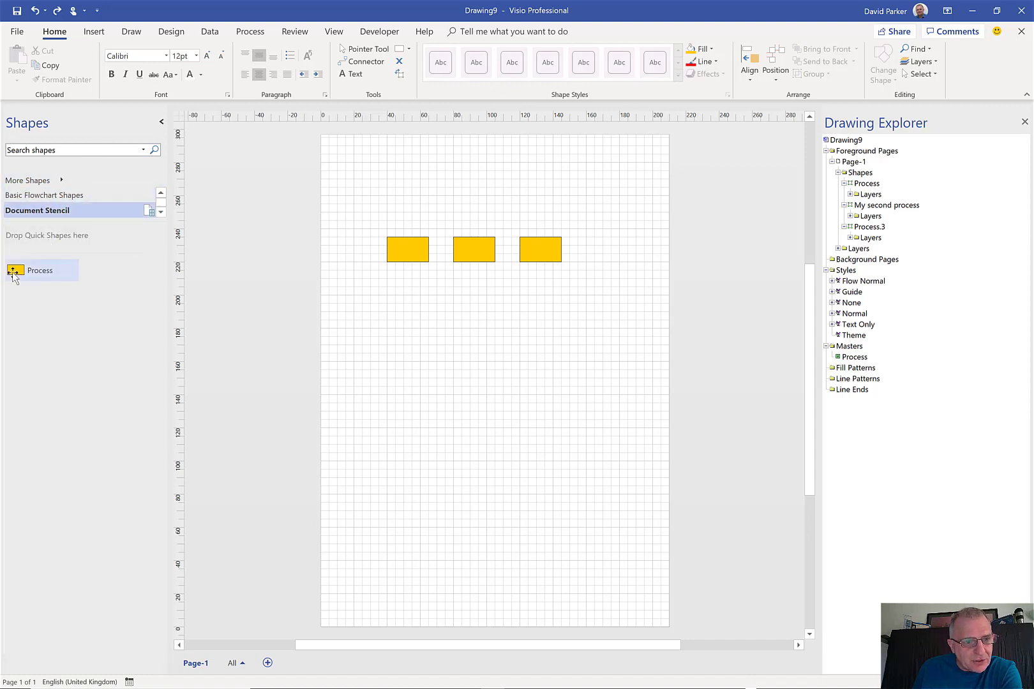
pyautogui.rightClick(14, 276)
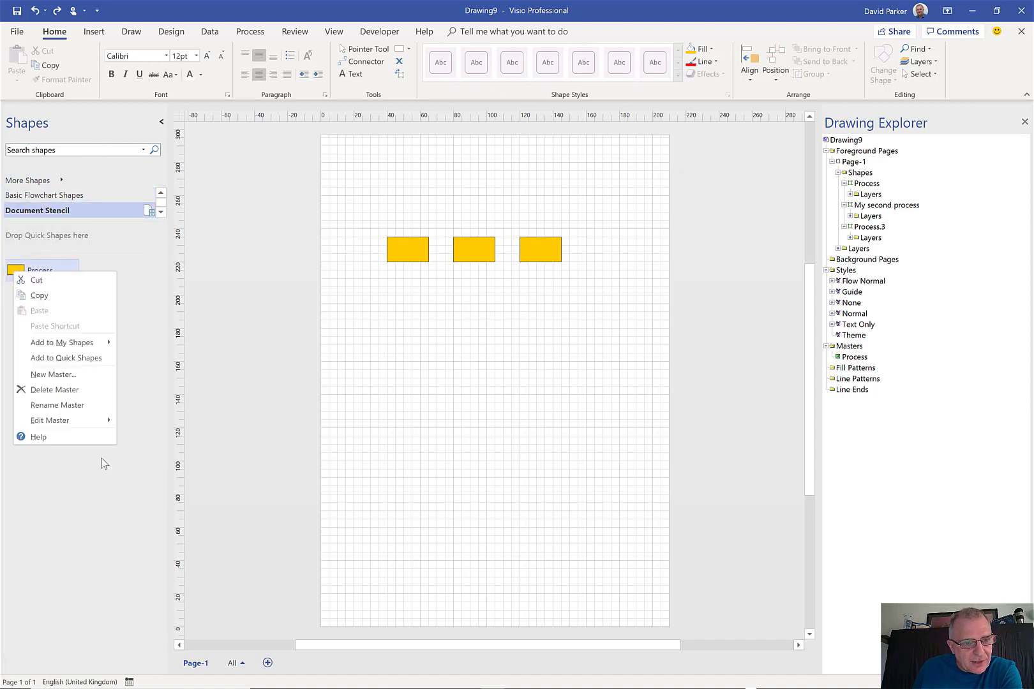
pyautogui.moveTo(87, 430)
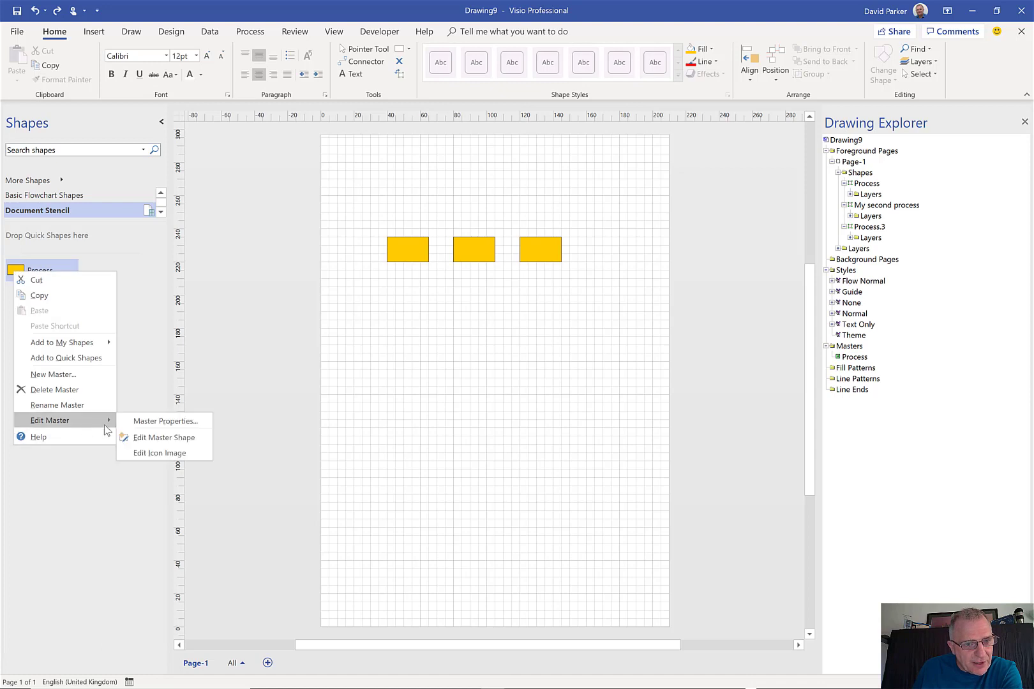
pyautogui.click(165, 421)
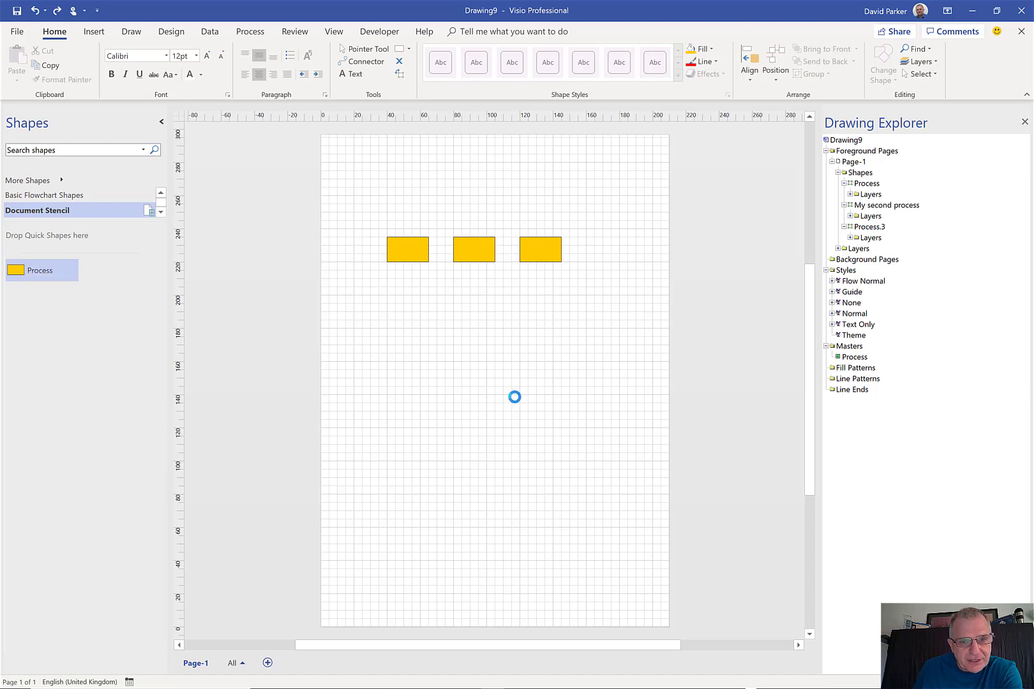
pyautogui.click(454, 432)
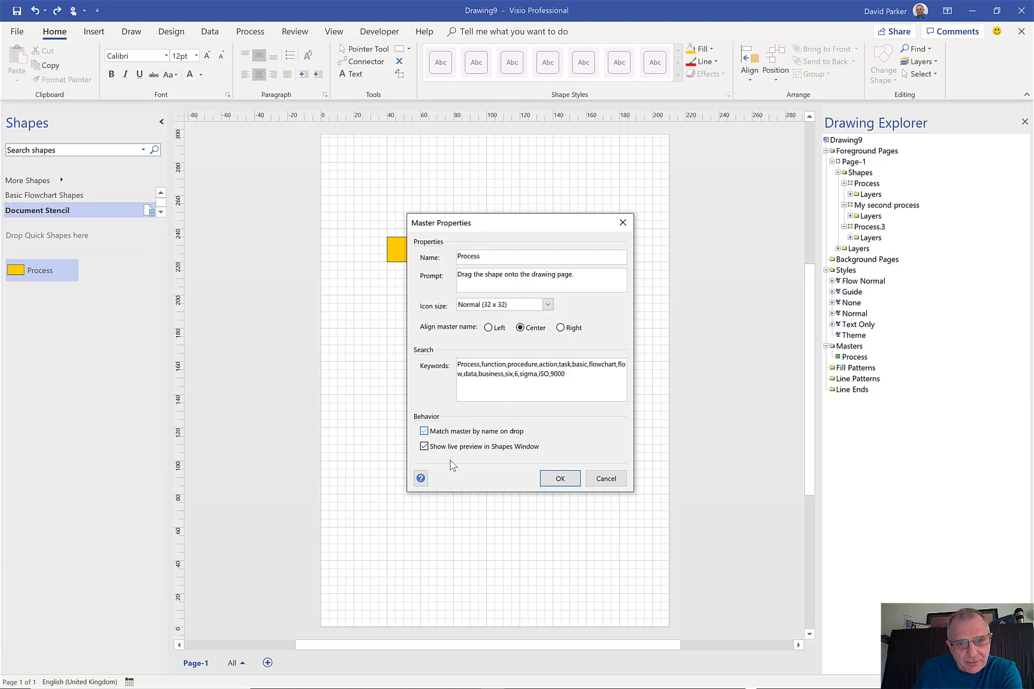
pyautogui.click(560, 478)
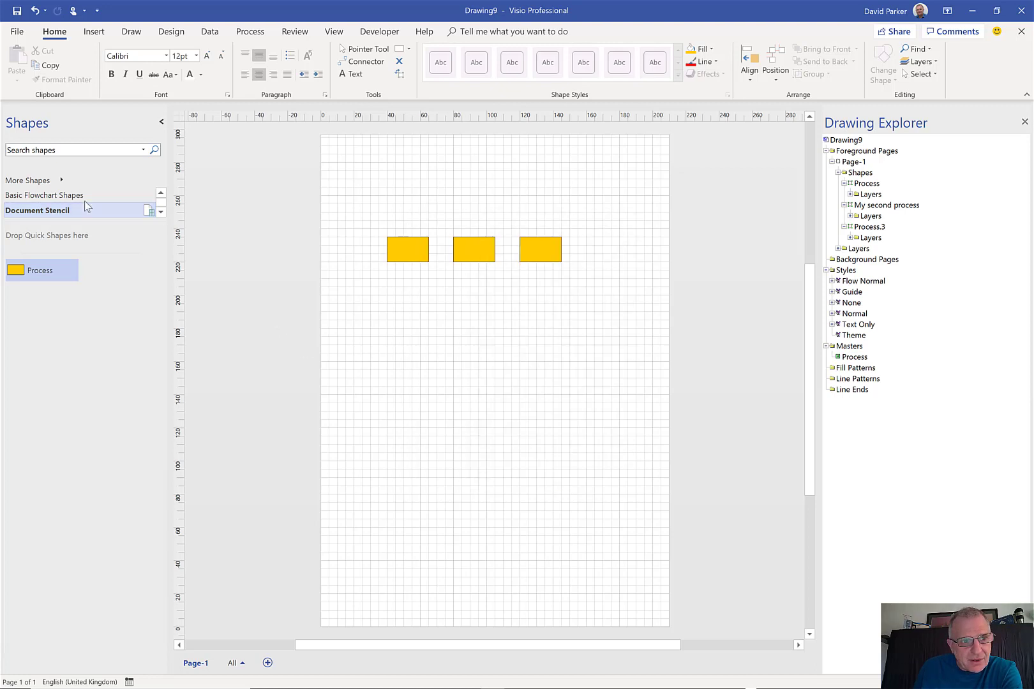
# Step: Repeat the Process shape test from Basic Flowchart Shapes with name matching on, and delete the added shape
pyautogui.click(67, 196)
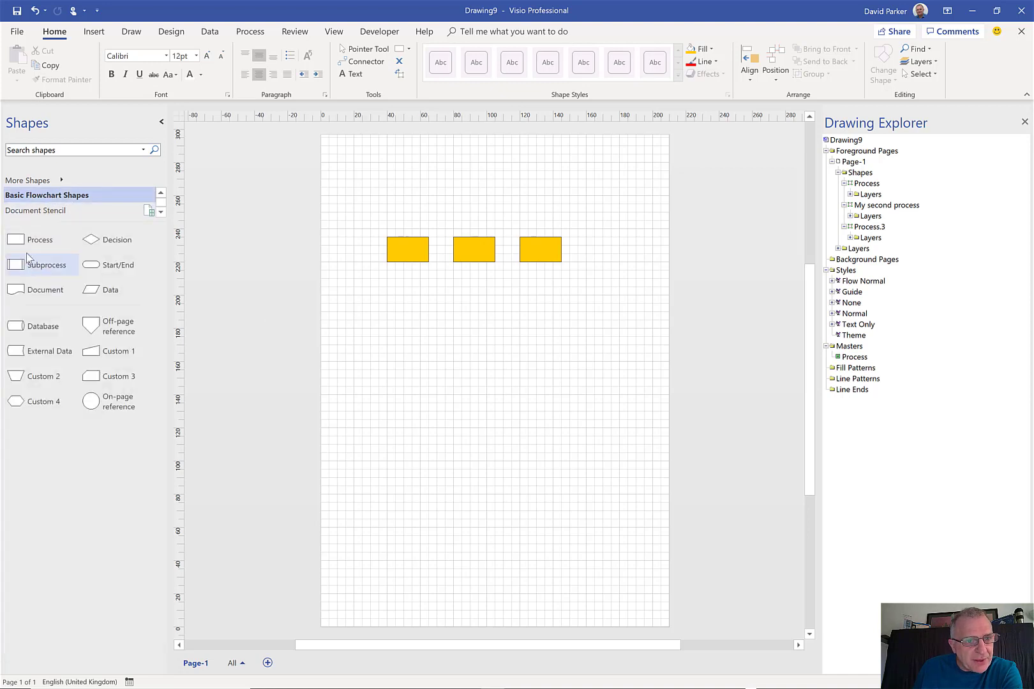
pyautogui.moveTo(14, 243); pyautogui.dragTo(475, 306)
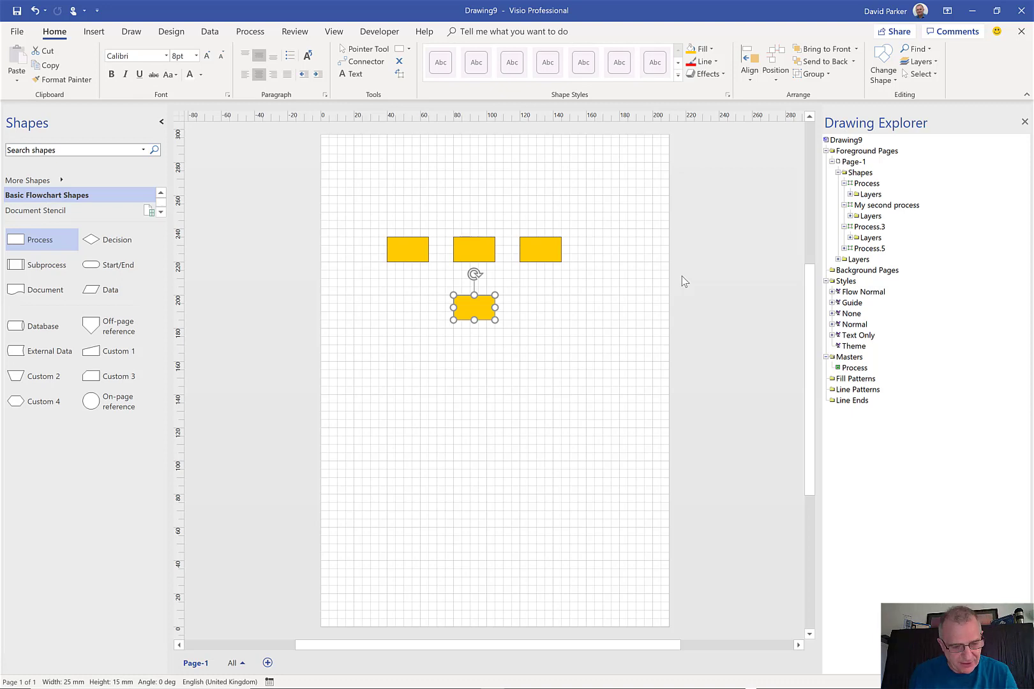
pyautogui.press('Delete')
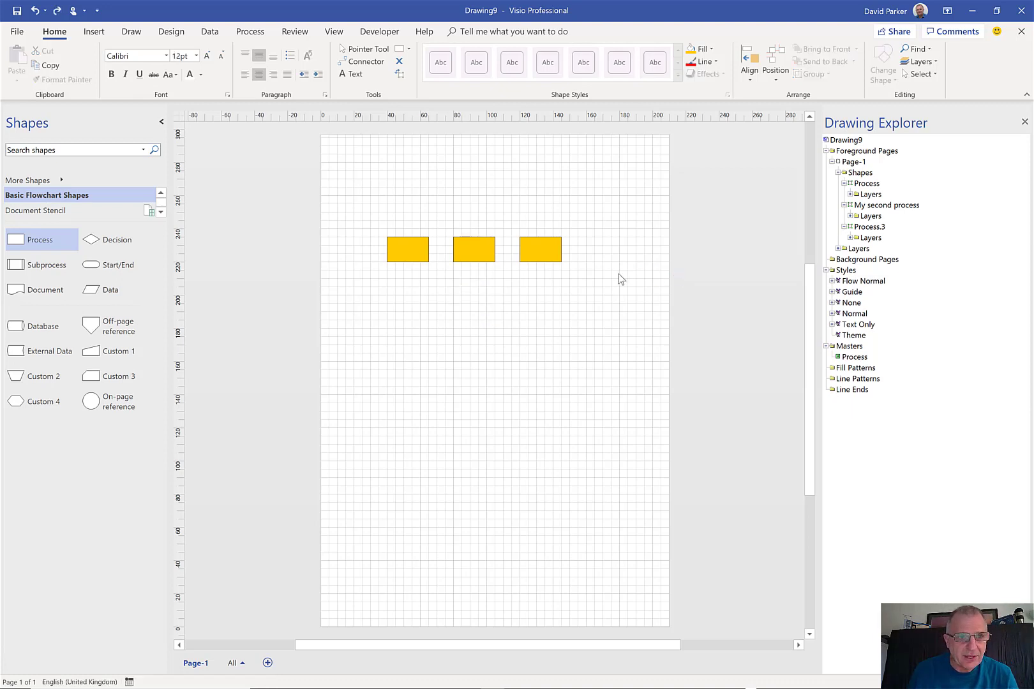
# Step: Turn off Match master by name on drop for the Document Stencil's Process master
pyautogui.click(37, 210)
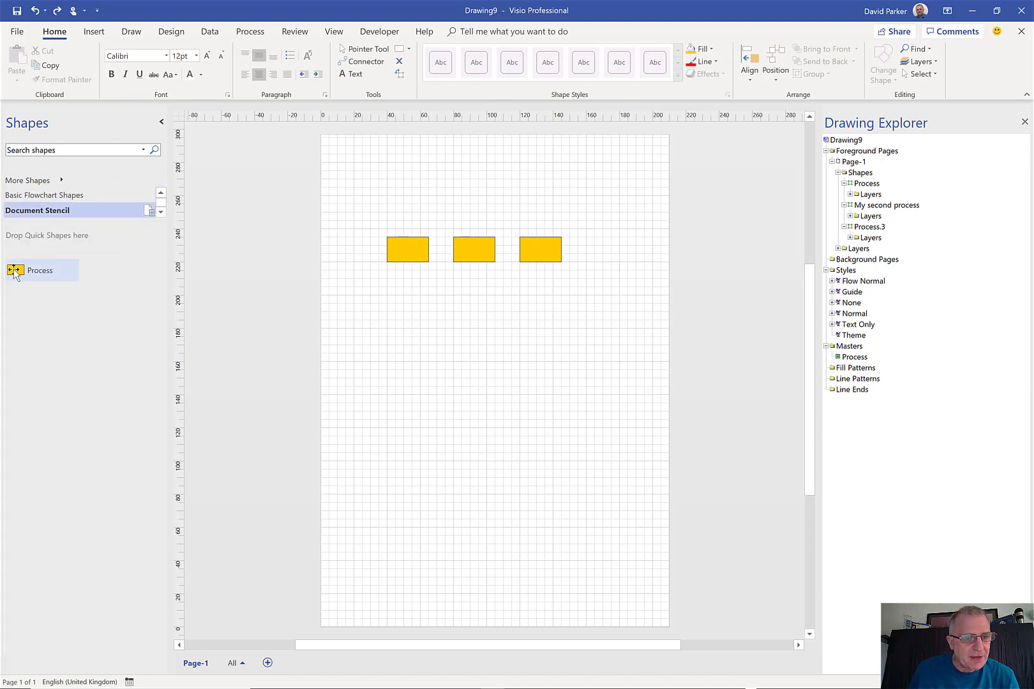
pyautogui.rightClick(14, 273)
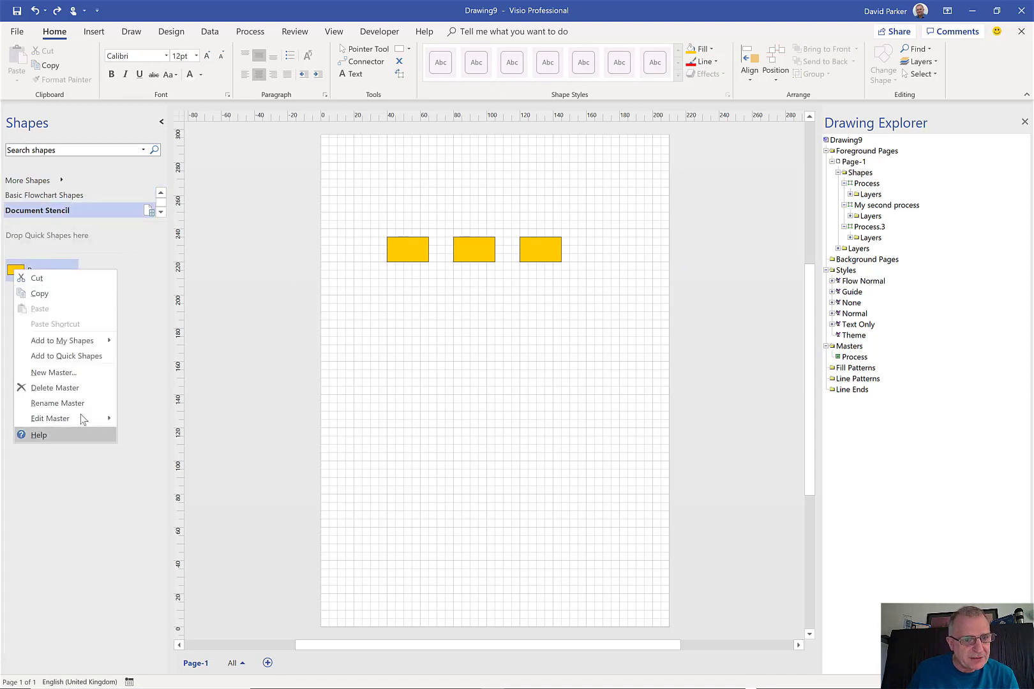
pyautogui.moveTo(96, 418)
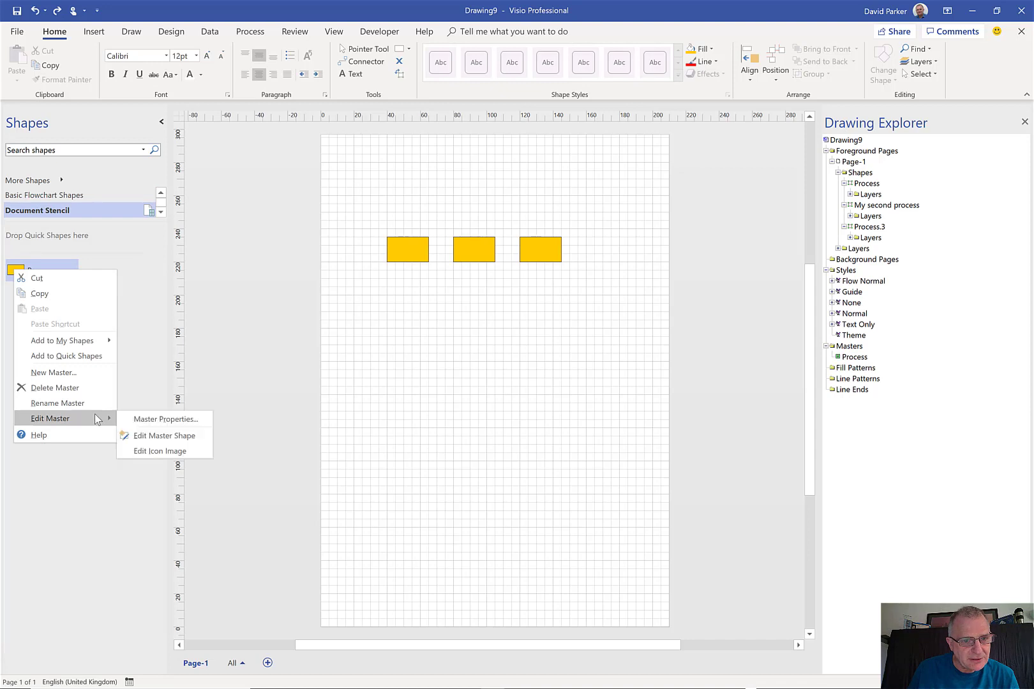
pyautogui.click(171, 420)
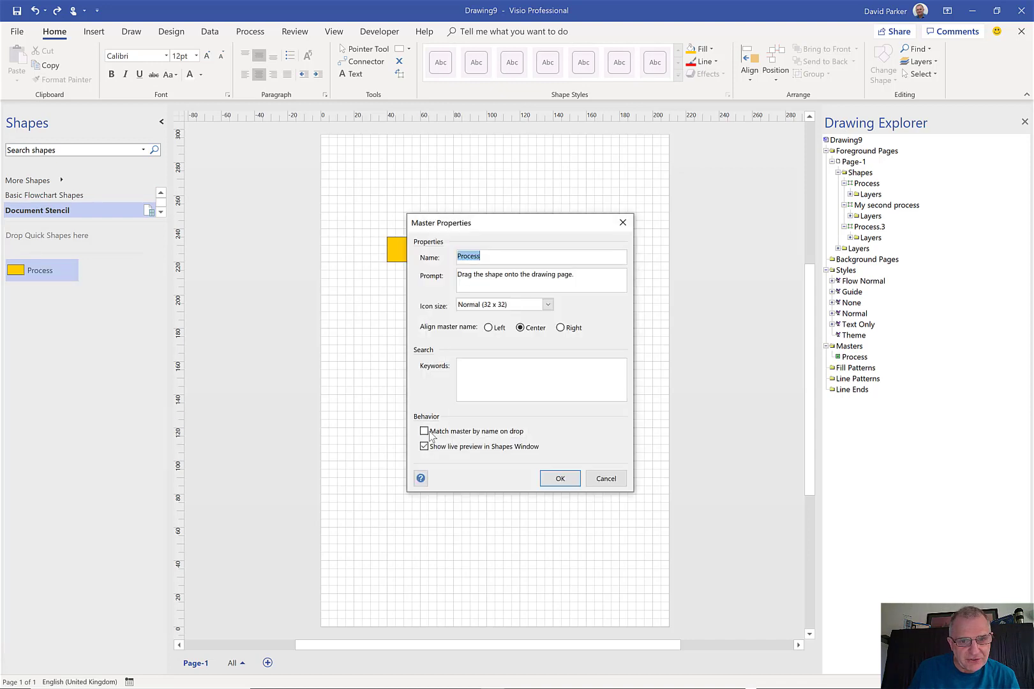
pyautogui.click(559, 478)
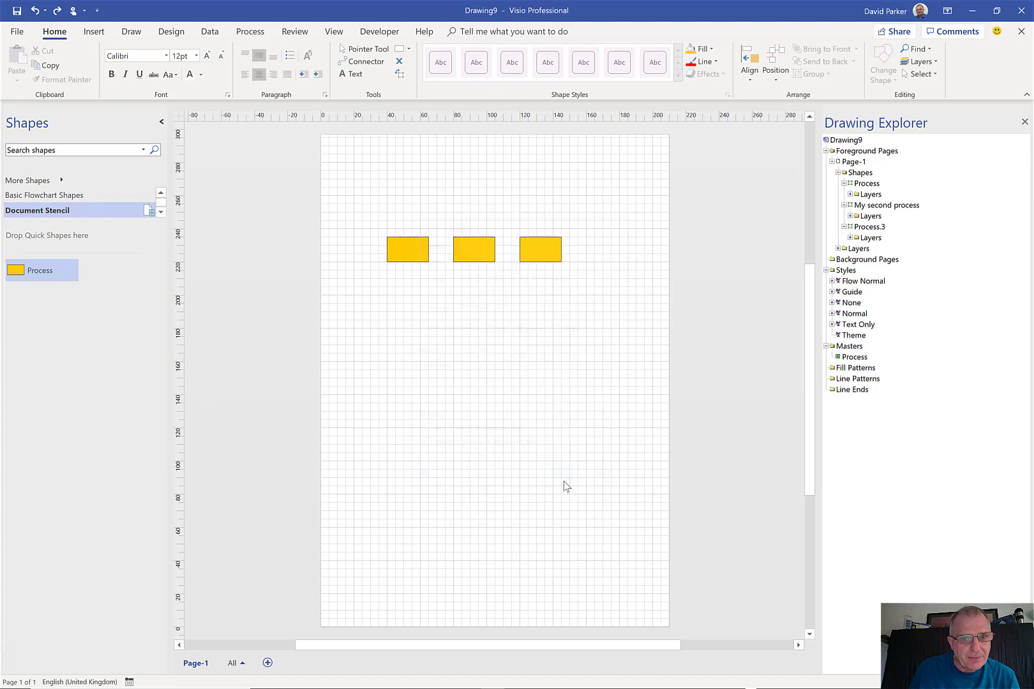
# Step: Add a Process shape from Basic Flowchart Shapes below the middle one and inspect its Shape Name details
pyautogui.click(81, 194)
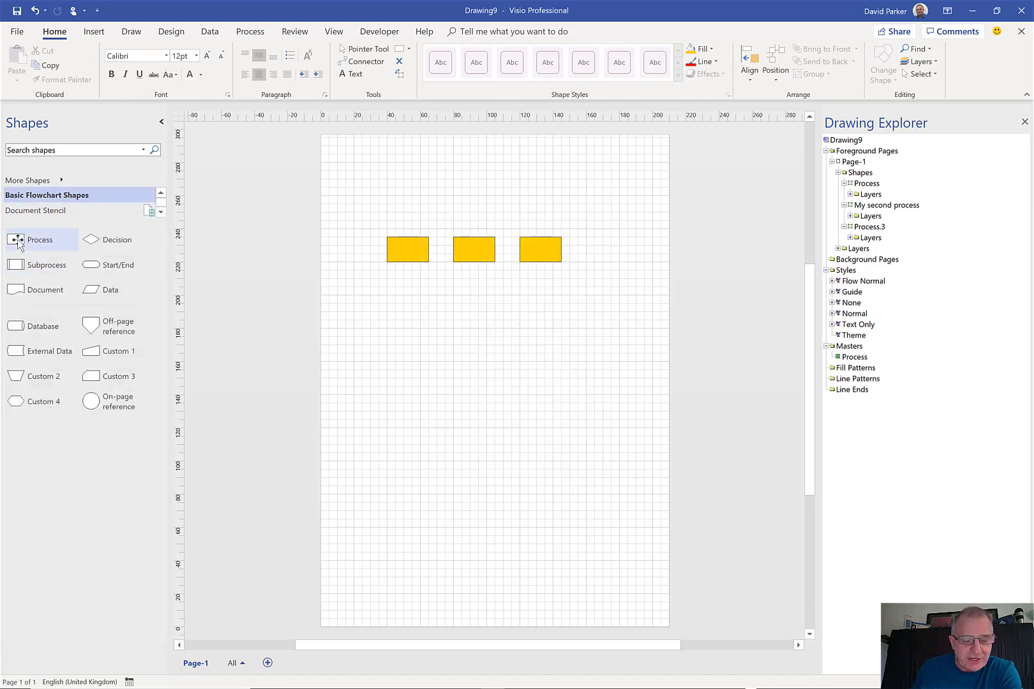
pyautogui.moveTo(18, 238)
pyautogui.mouseDown()
pyautogui.moveTo(352, 305)
pyautogui.moveTo(464, 324)
pyautogui.moveTo(468, 314)
pyautogui.mouseUp()
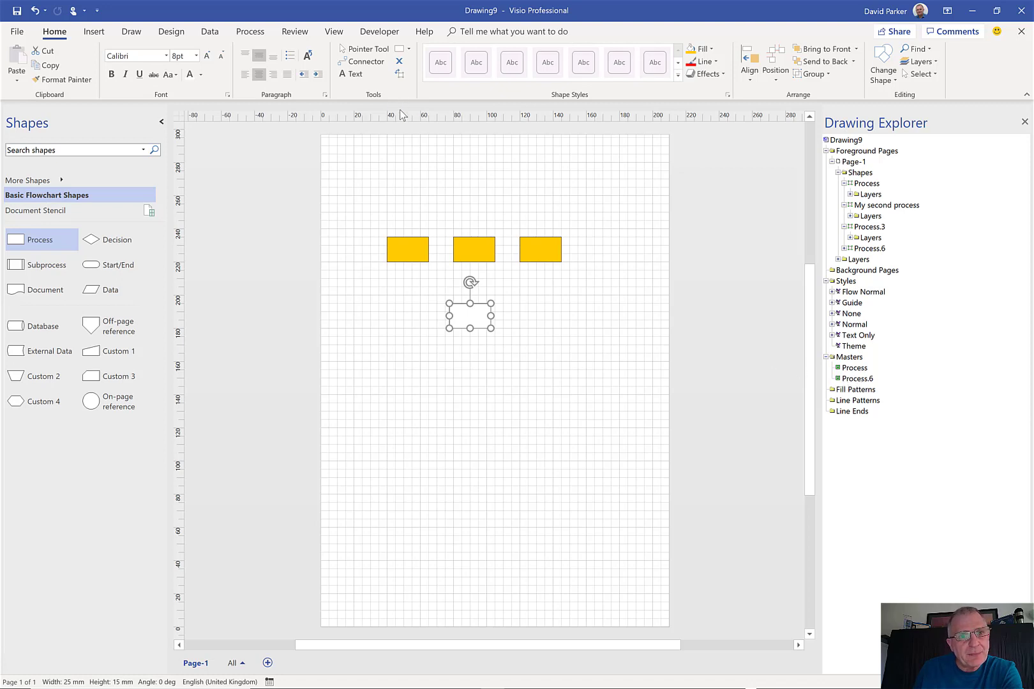
pyautogui.click(376, 33)
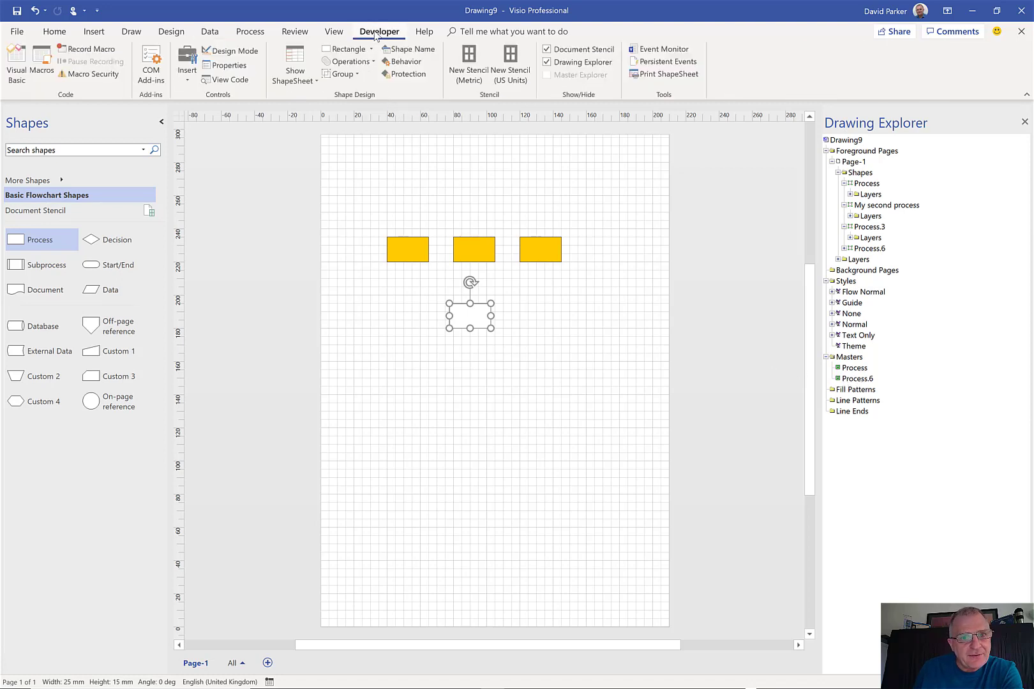
pyautogui.click(403, 50)
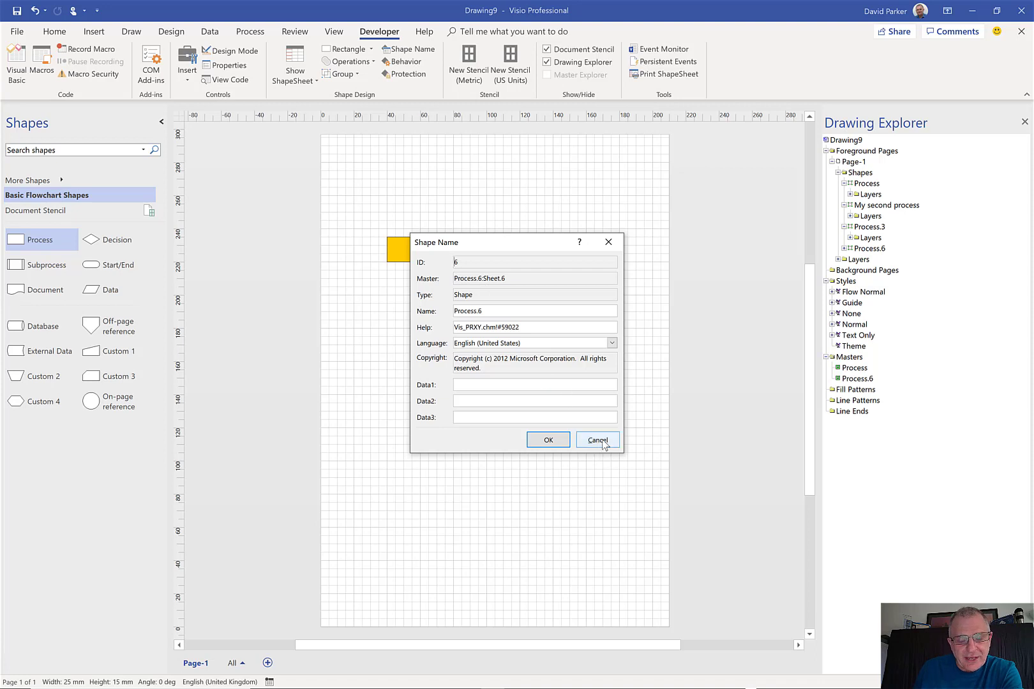
# Step: Try to delete the white Process.6 master from the Document Stencil, but cancel instead of breaking its links
pyautogui.click(77, 216)
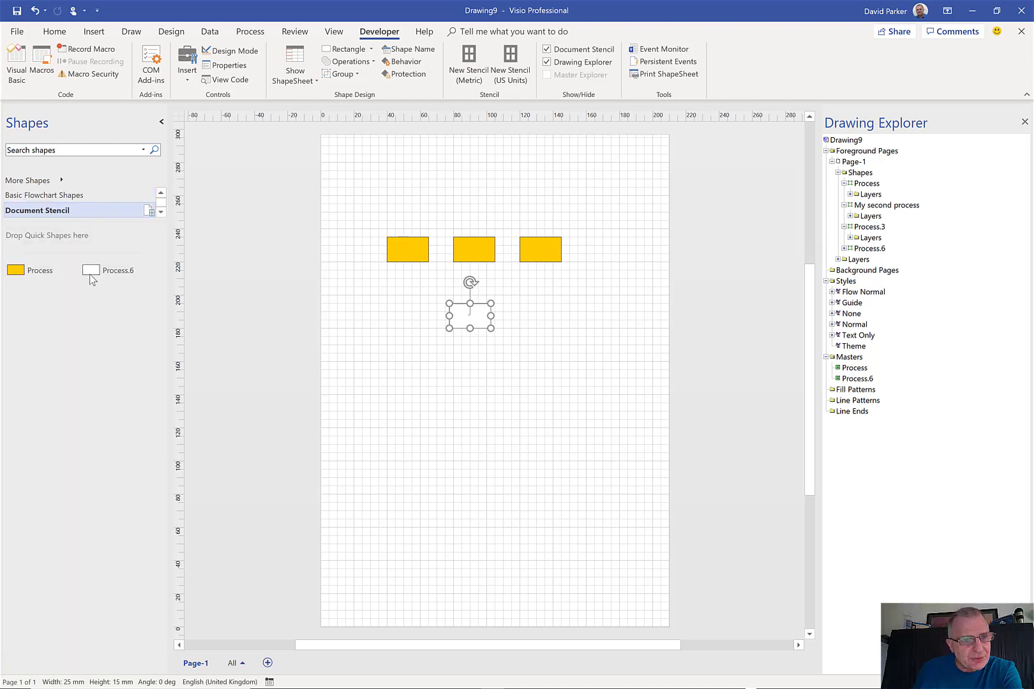
pyautogui.click(90, 267)
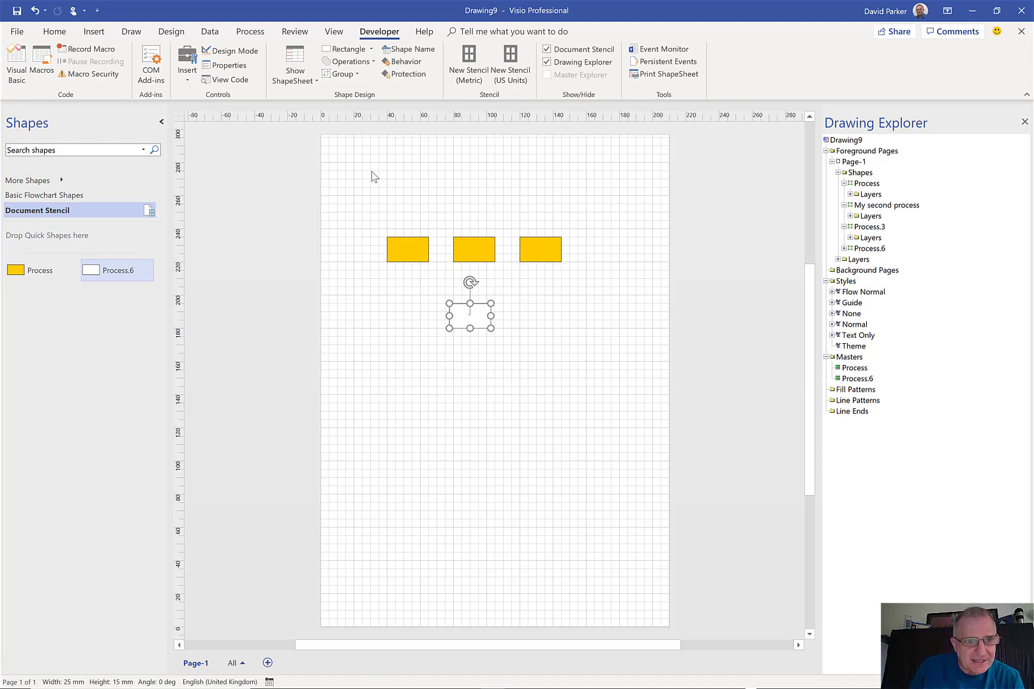
pyautogui.press('Delete')
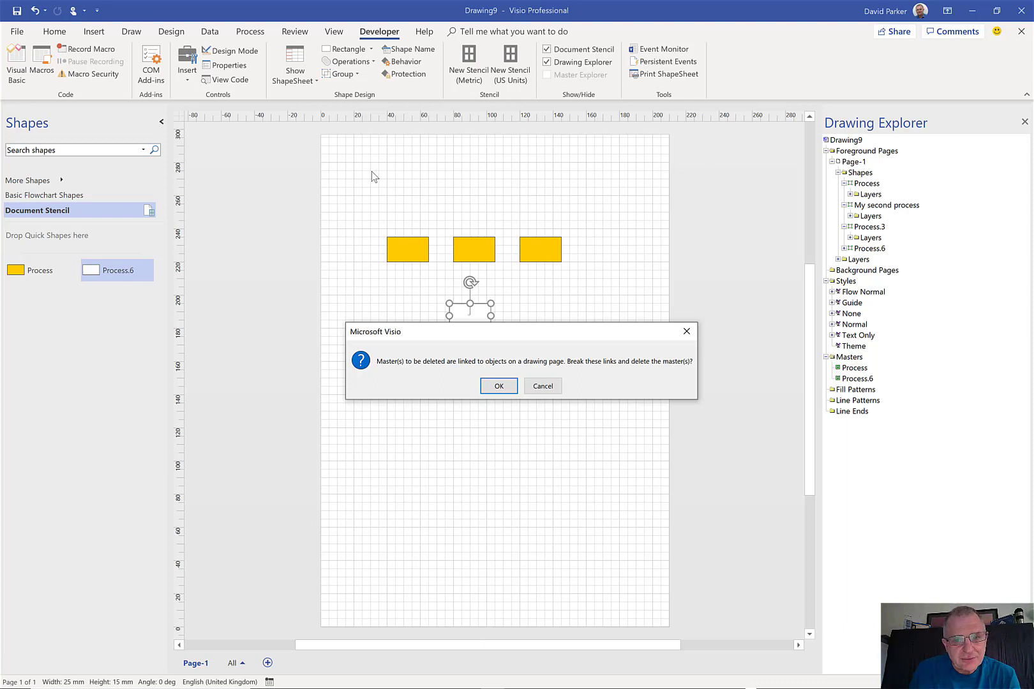
pyautogui.click(542, 386)
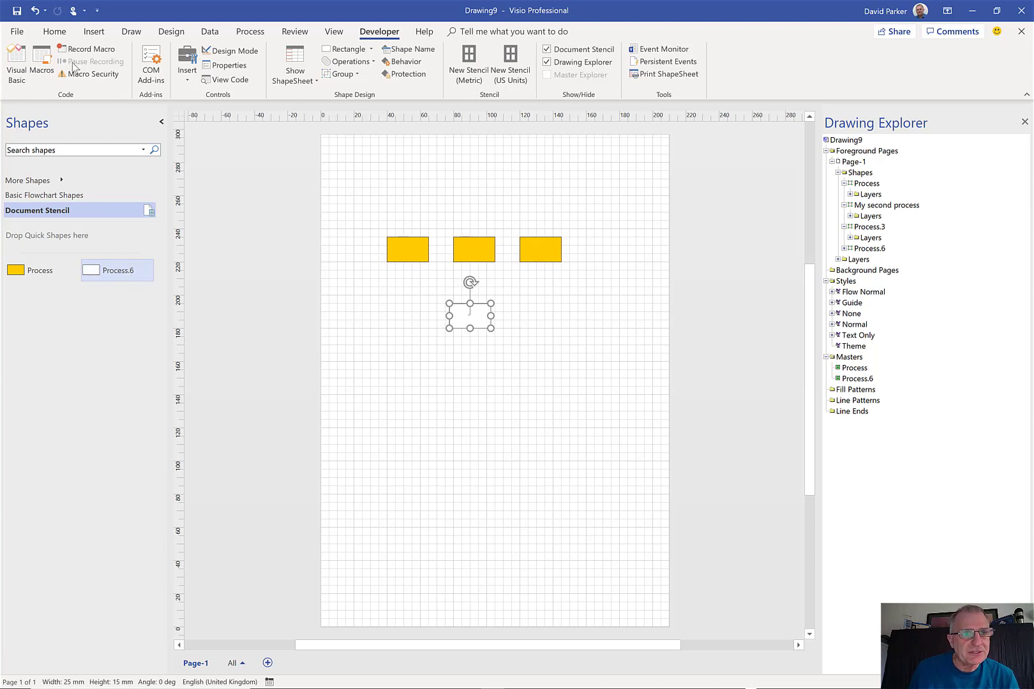
# Step: Change the white shape to the gold Process master, and delete the white Process.6 master from the Document Stencil
pyautogui.click(55, 35)
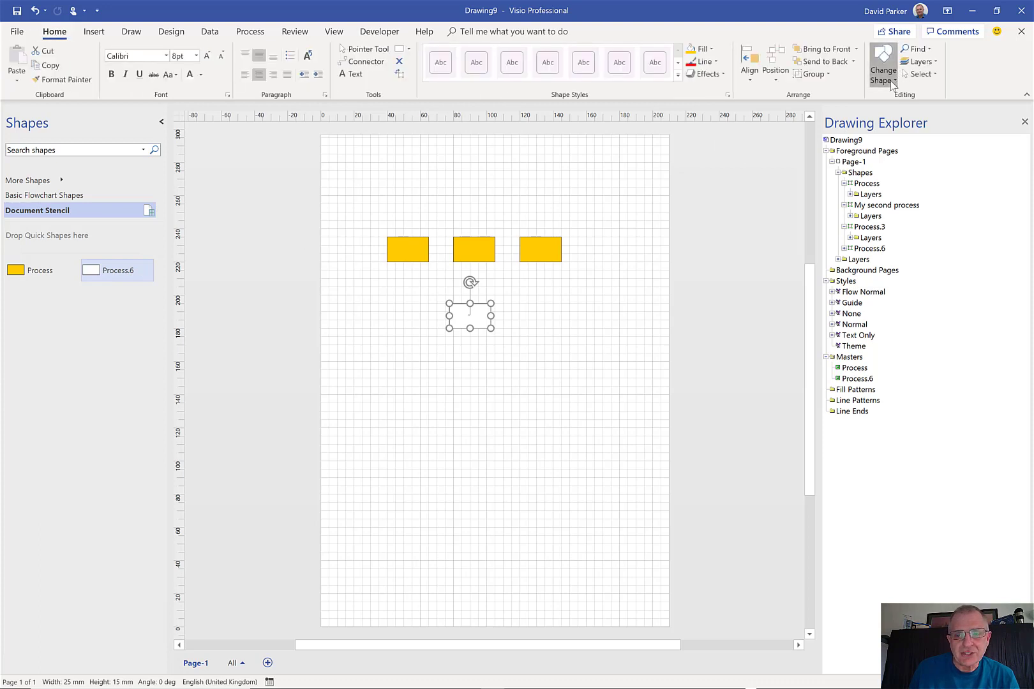
pyautogui.click(890, 81)
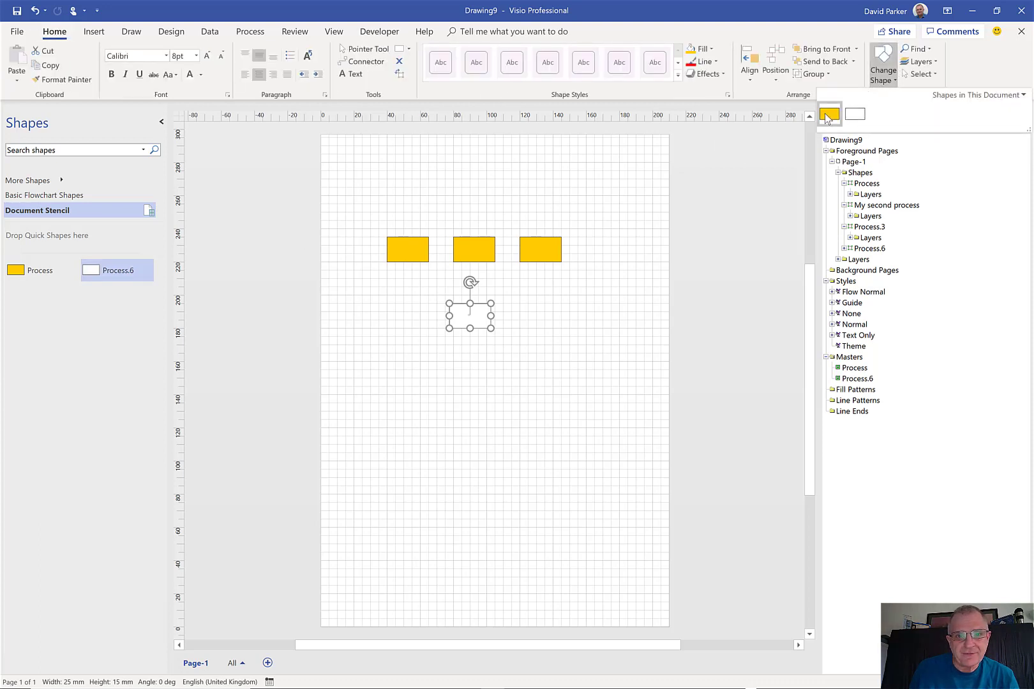
pyautogui.click(825, 116)
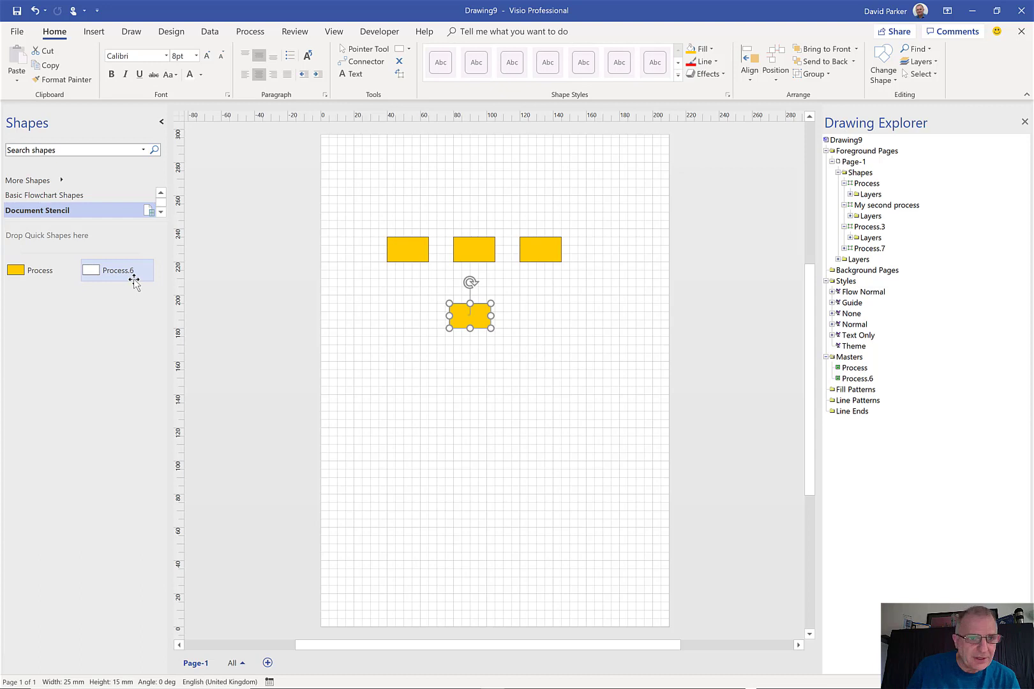
pyautogui.press('Delete')
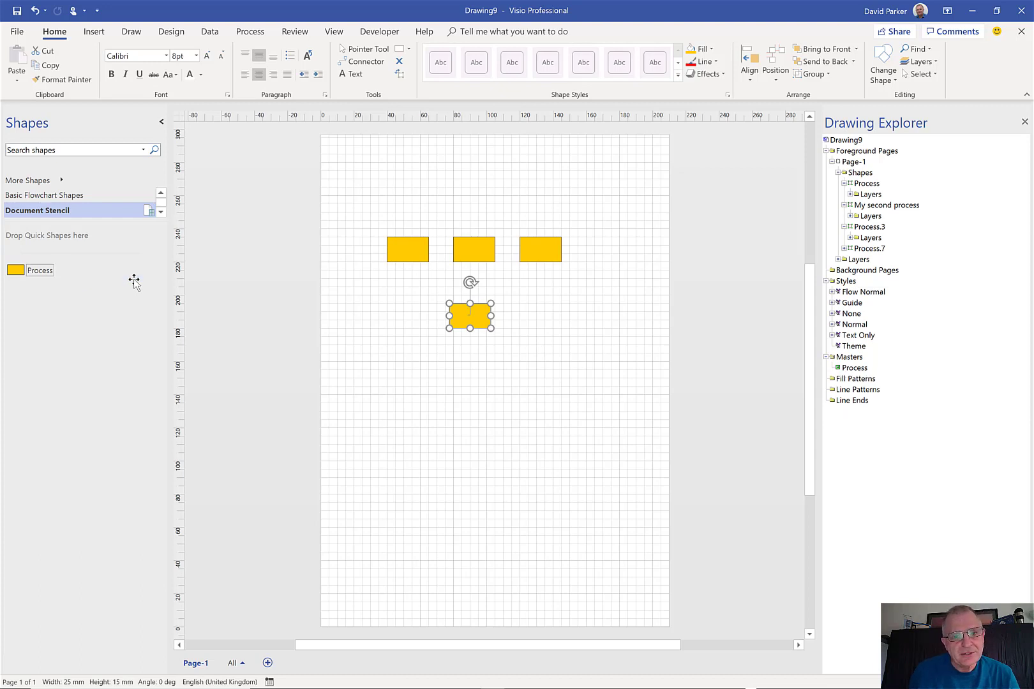
pyautogui.click(573, 310)
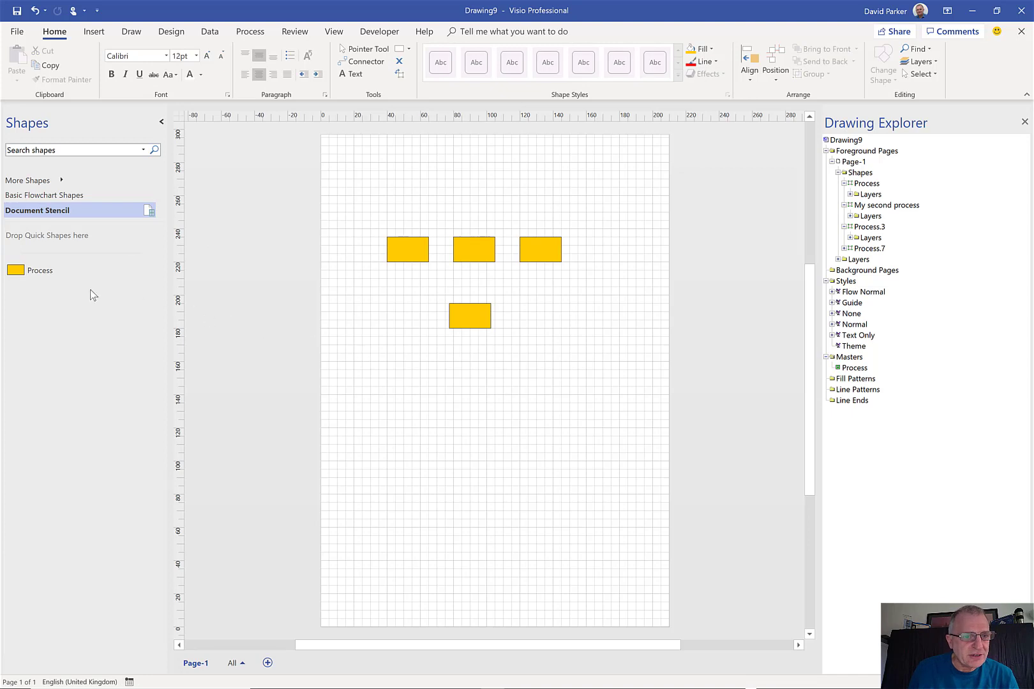
# Step: Change the Document Stencil's Process master to the standard green fill and update all of its instances
pyautogui.doubleClick(16, 273)
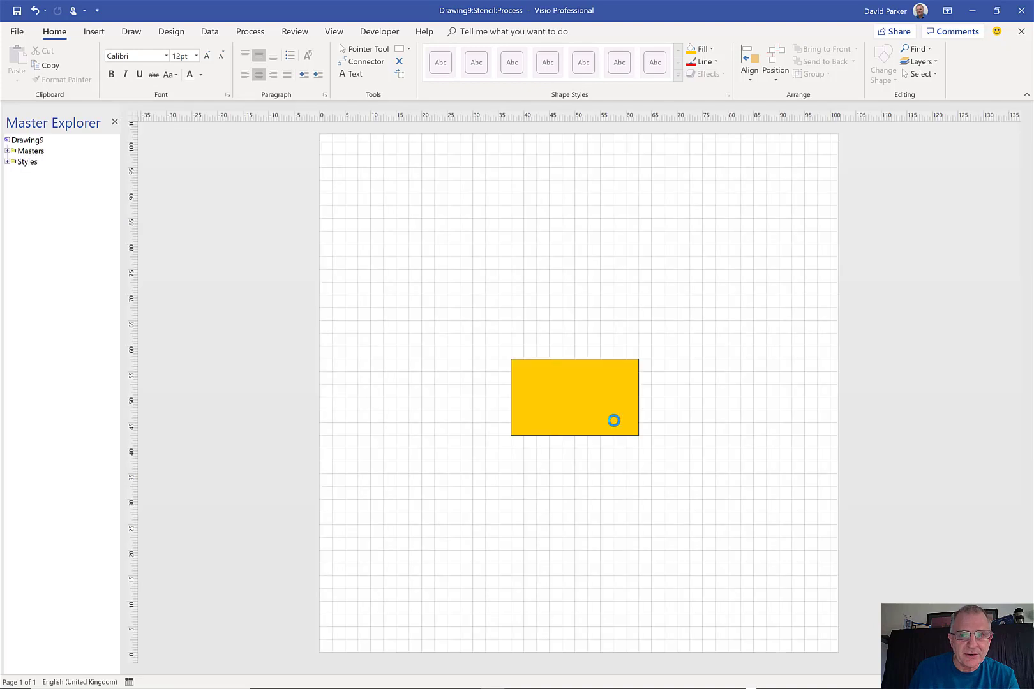
pyautogui.click(614, 420)
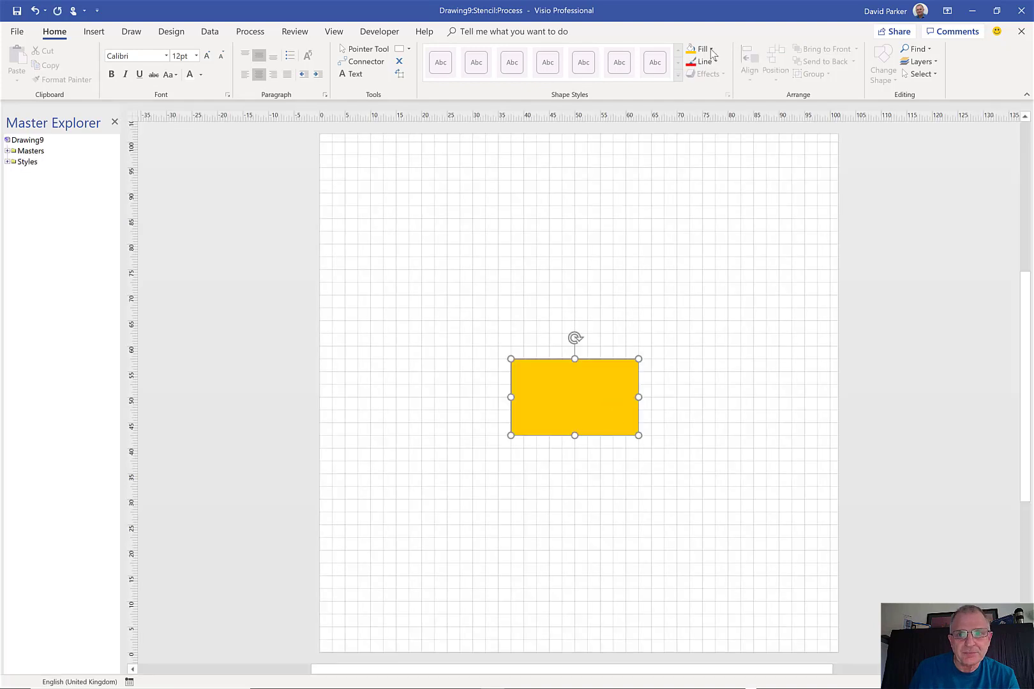
pyautogui.click(712, 51)
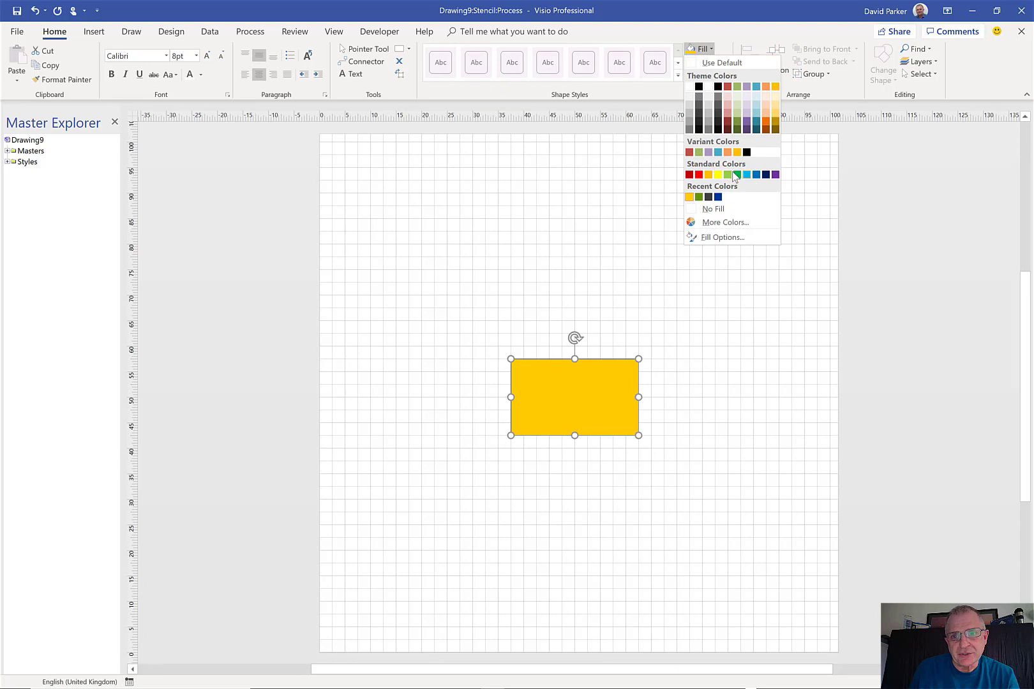
pyautogui.click(737, 174)
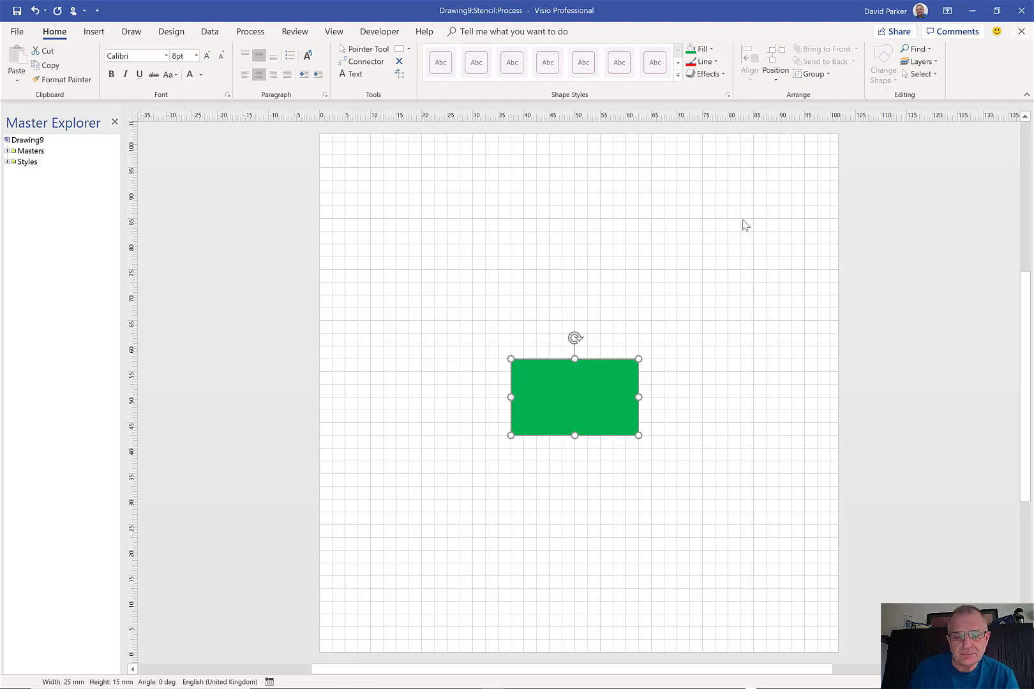
pyautogui.click(1021, 32)
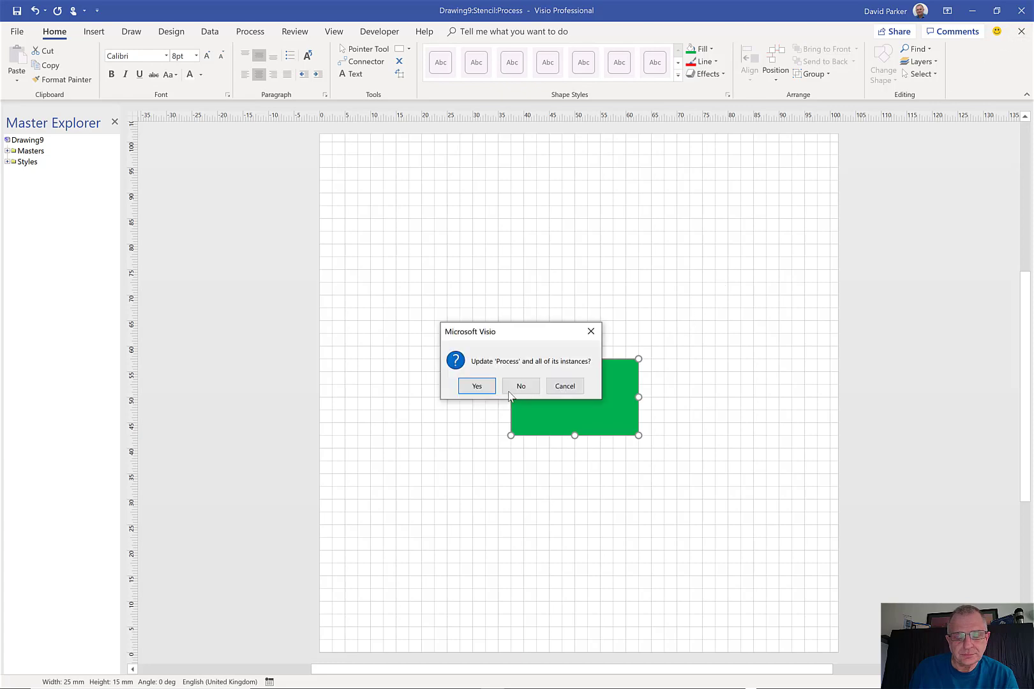
pyautogui.click(476, 386)
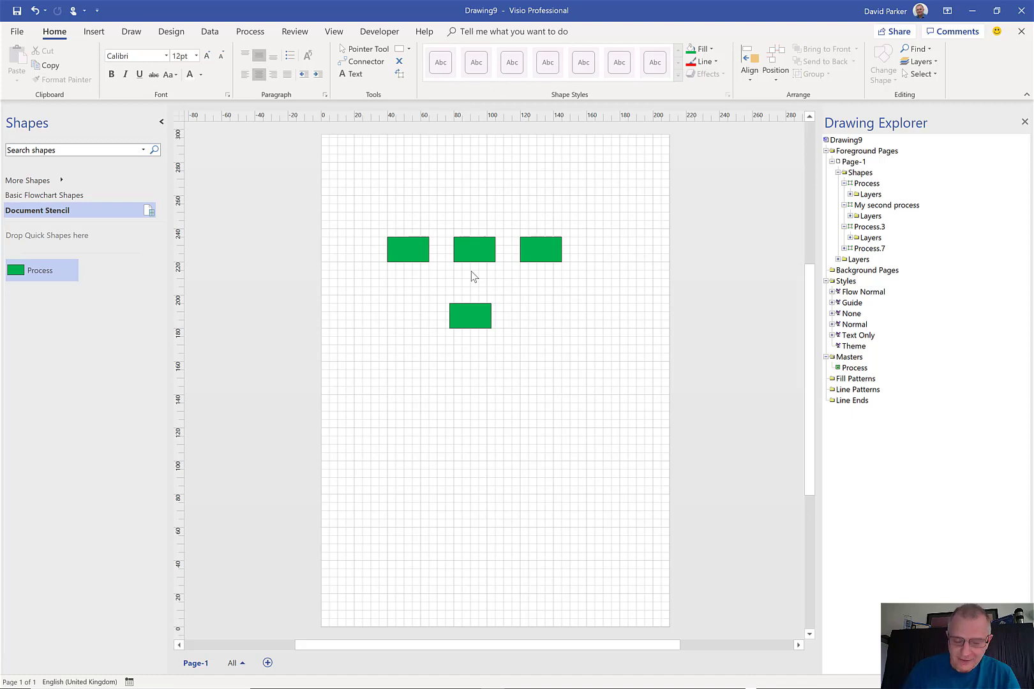
# Step: Turn on Match master by name on drop for the Document Stencil's Process master
pyautogui.rightClick(14, 271)
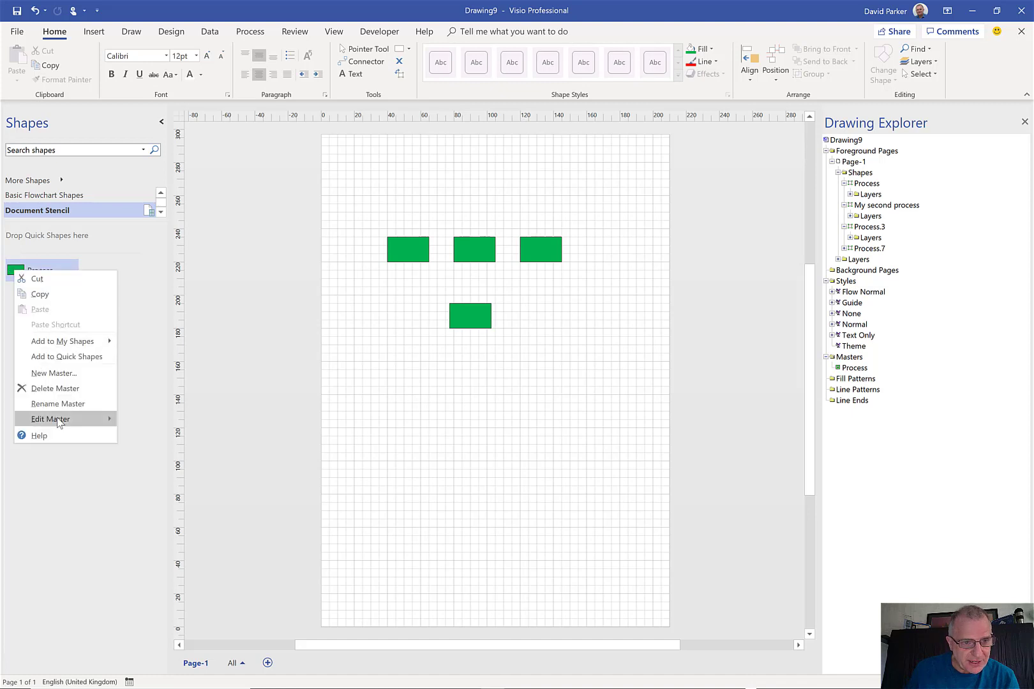
pyautogui.moveTo(58, 420)
pyautogui.click(151, 424)
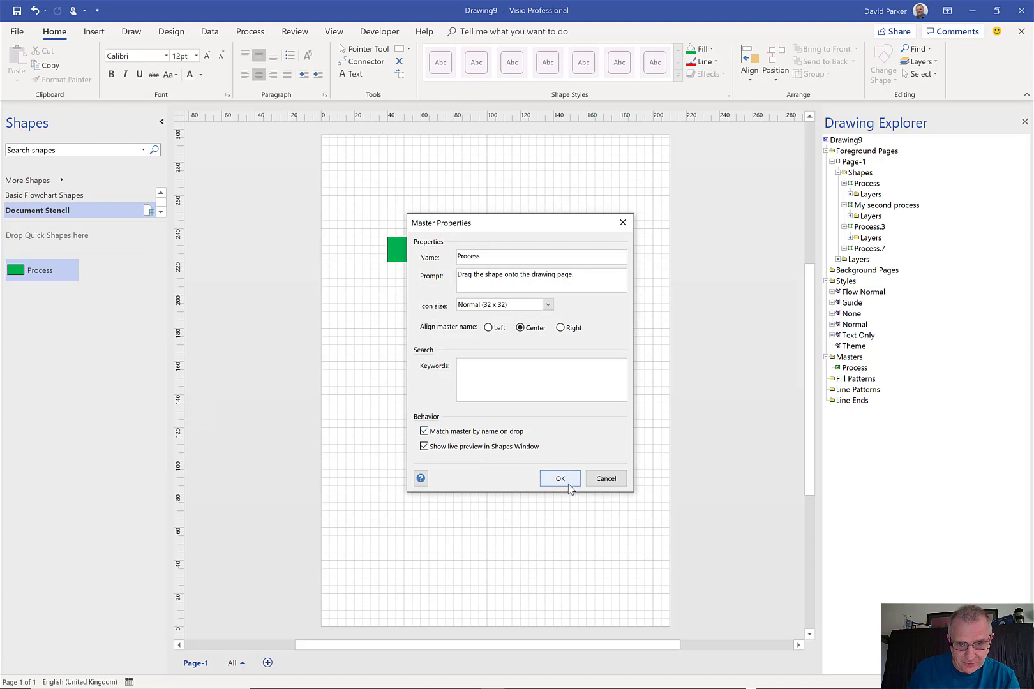
pyautogui.click(562, 480)
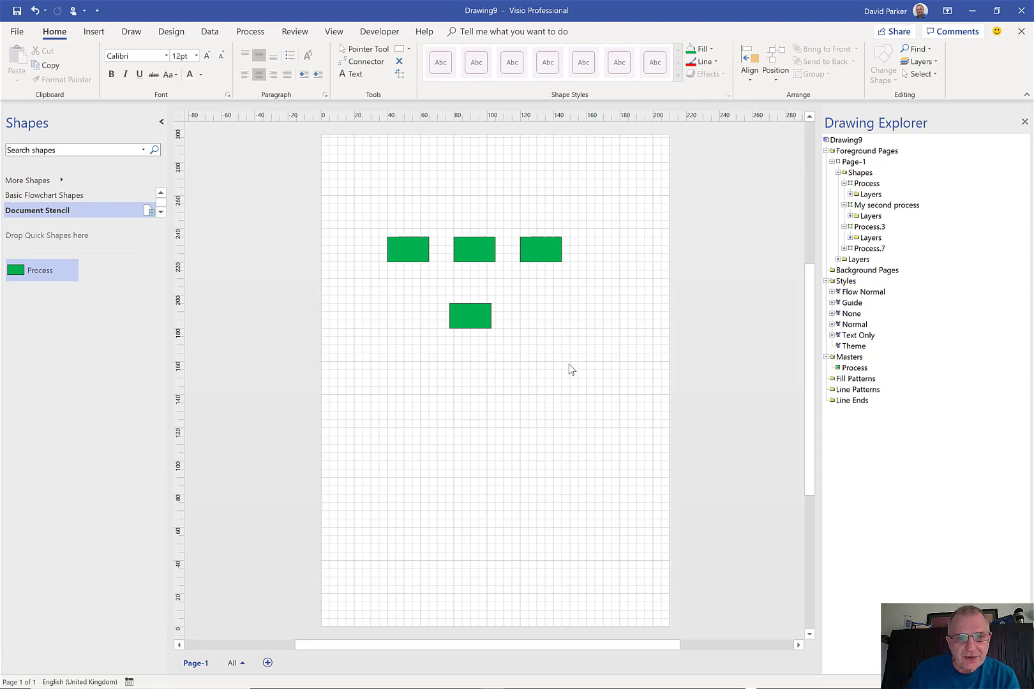
# Step: Open the ShapeSheet of the lower Process shape and inspect its User-defined Cells, adjusting column widths to read the formulas
pyautogui.click(479, 321)
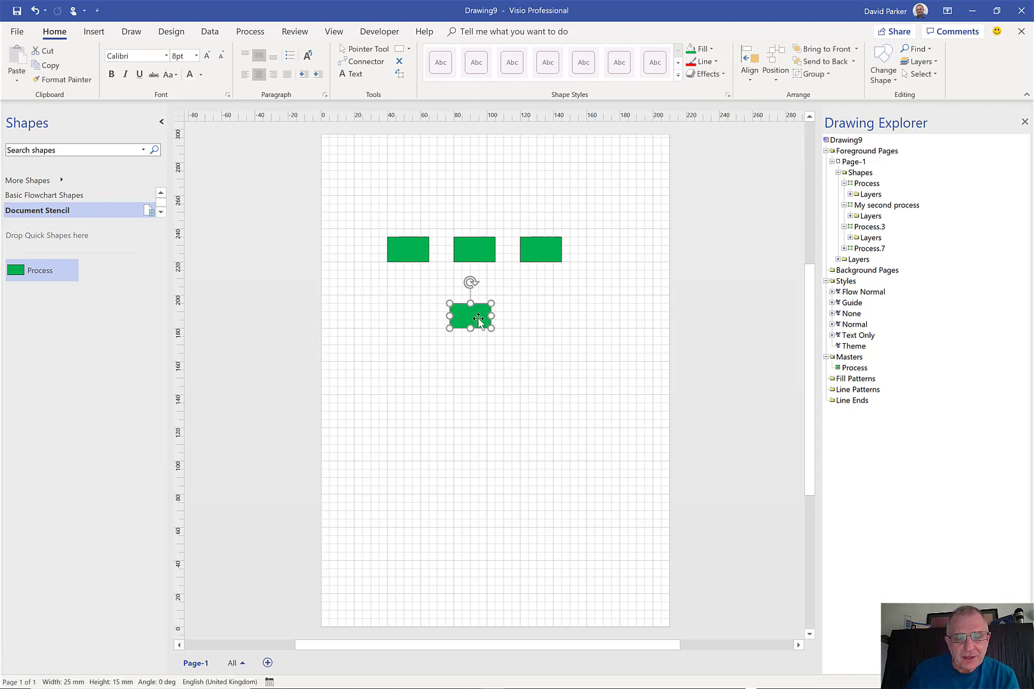
pyautogui.rightClick(479, 321)
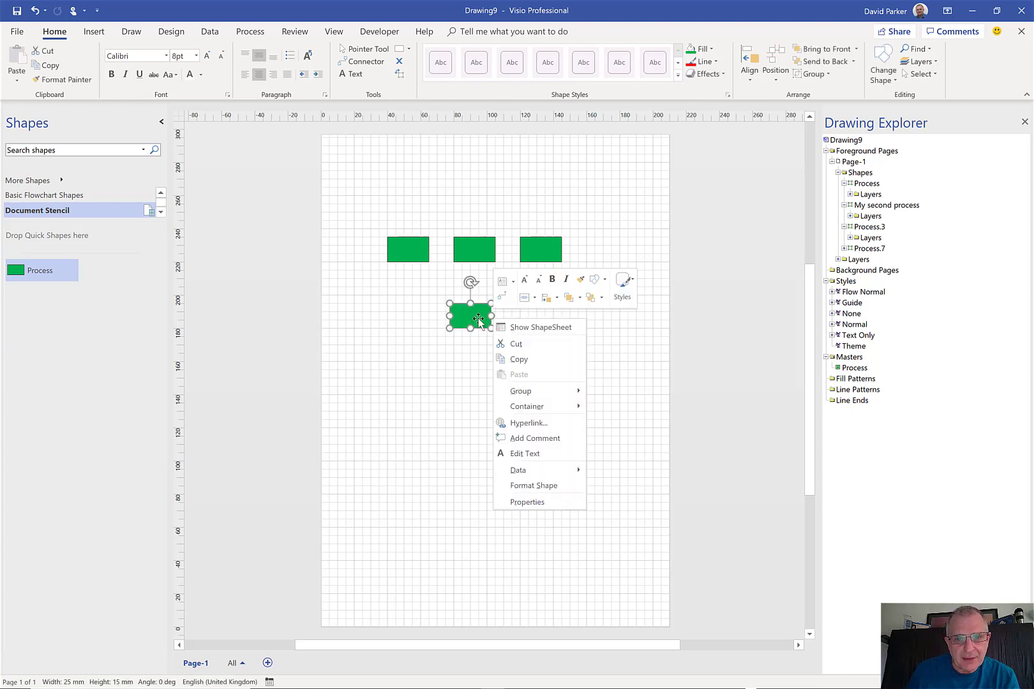
pyautogui.click(558, 327)
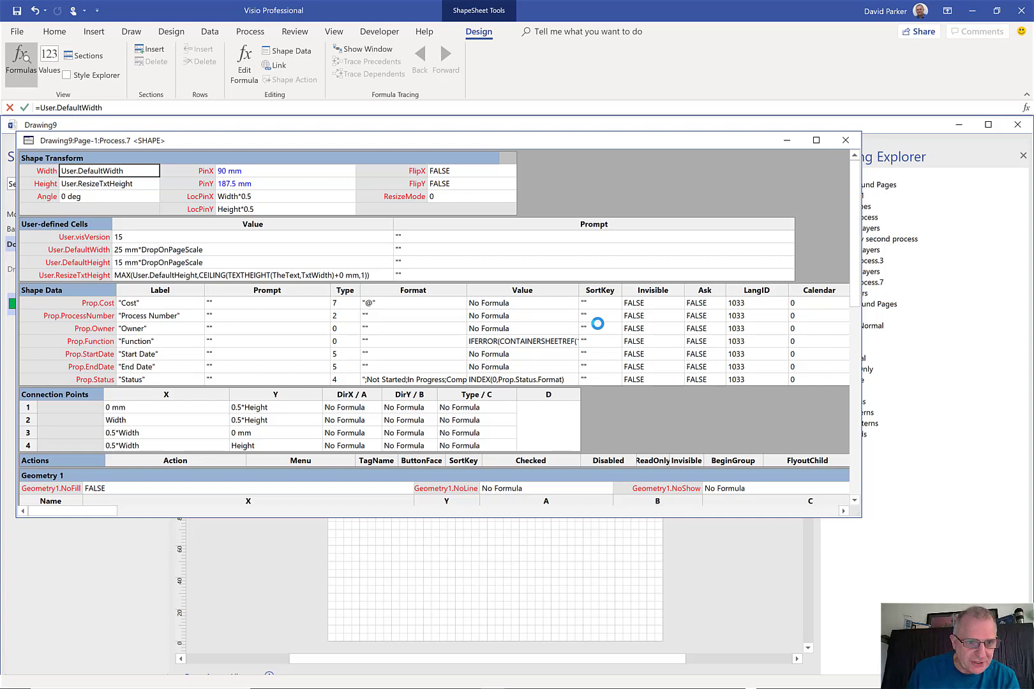
pyautogui.click(199, 274)
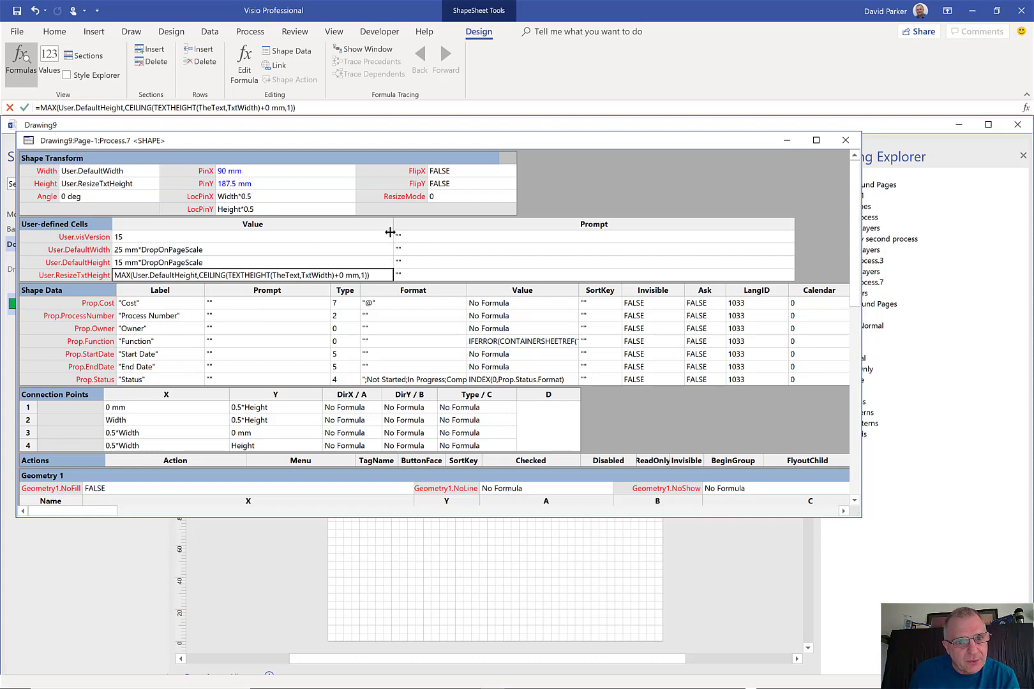
pyautogui.moveTo(407, 227); pyautogui.dragTo(408, 226)
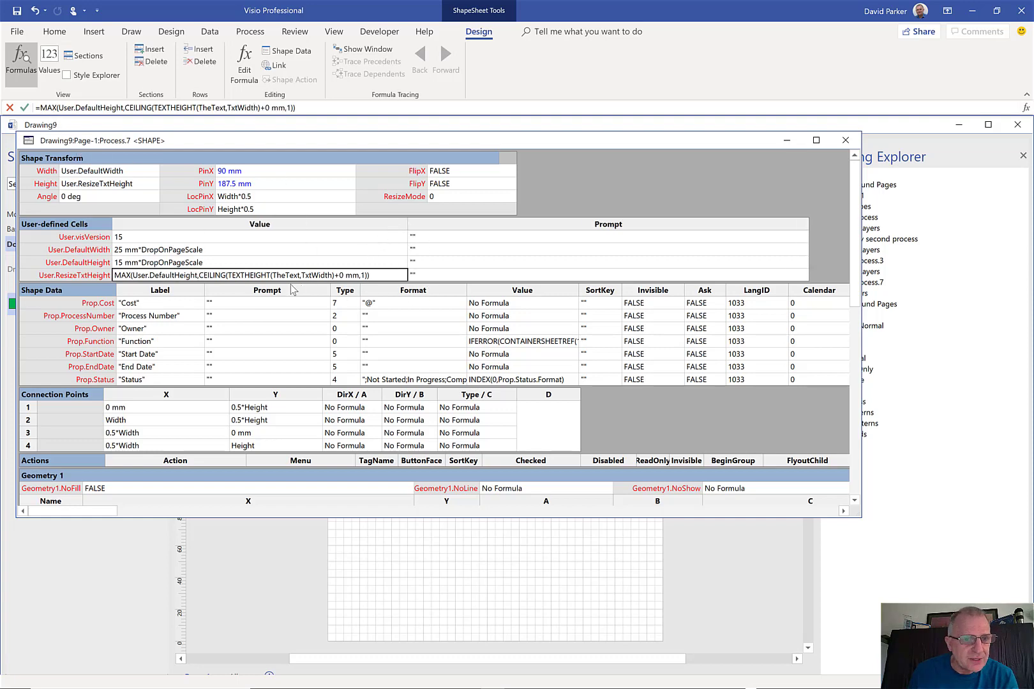
pyautogui.click(182, 263)
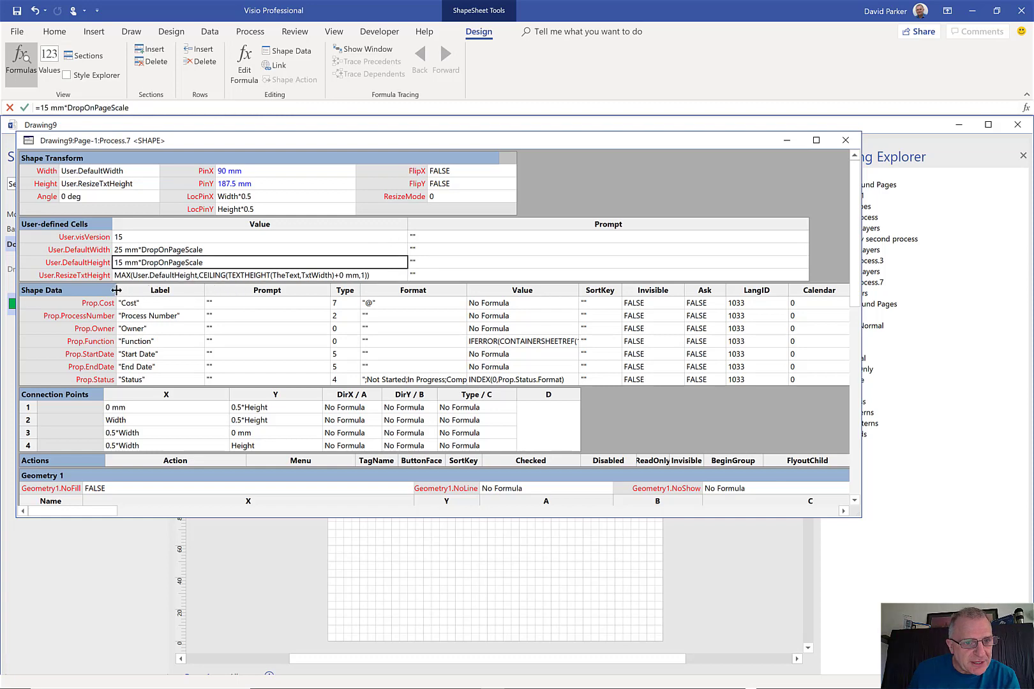
pyautogui.moveTo(111, 290); pyautogui.dragTo(104, 291)
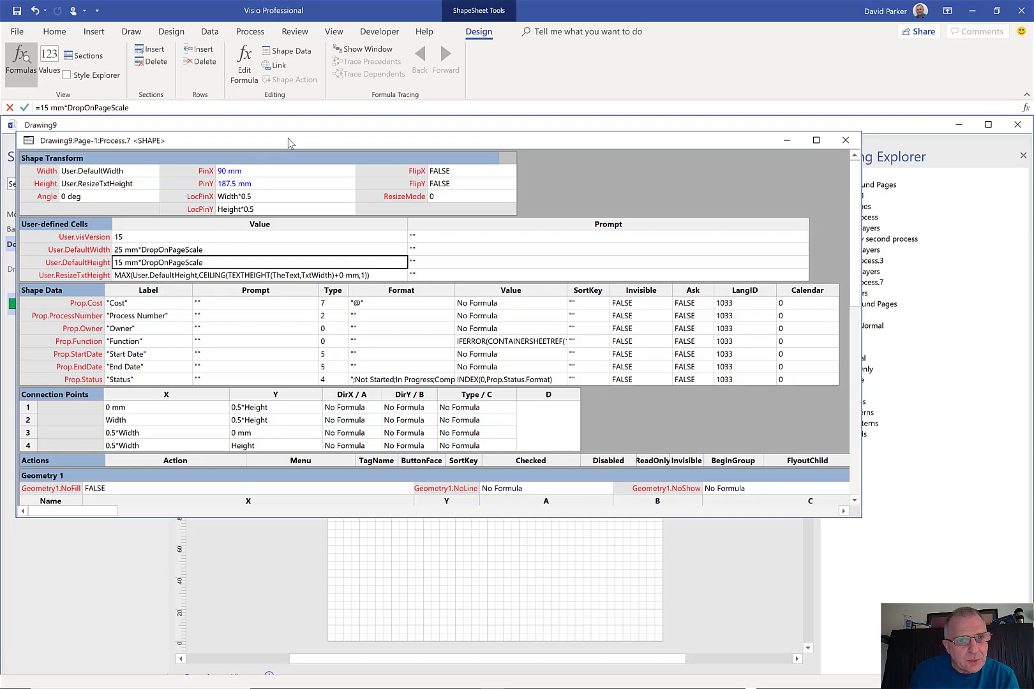
# Step: Look through the ShapeSheet's sections and reposition its window so the lower Process shape on the page is uncovered
pyautogui.moveTo(285, 141)
pyautogui.mouseDown()
pyautogui.moveTo(400, 193)
pyautogui.moveTo(417, 341)
pyautogui.mouseUp()
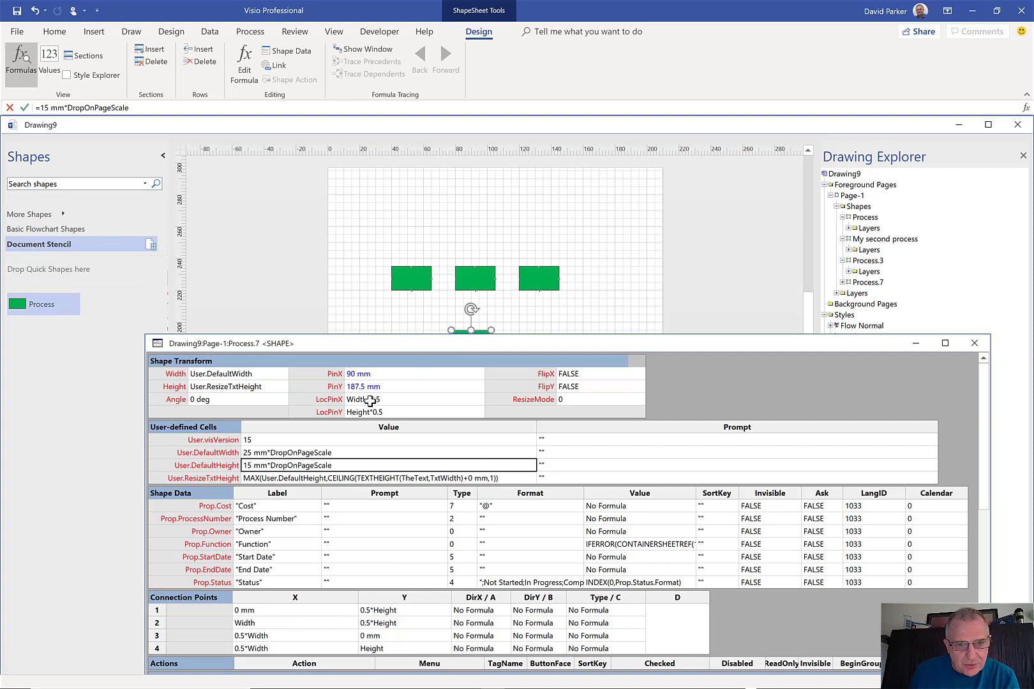
pyautogui.moveTo(379, 345); pyautogui.dragTo(350, 336)
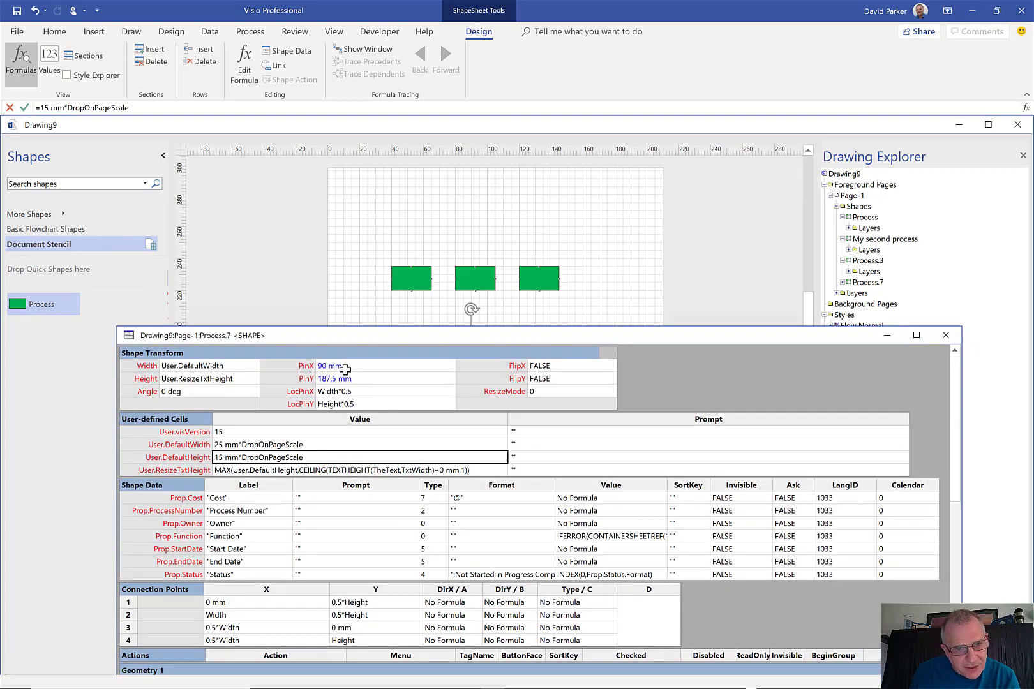
pyautogui.scroll(-5, 384, 414)
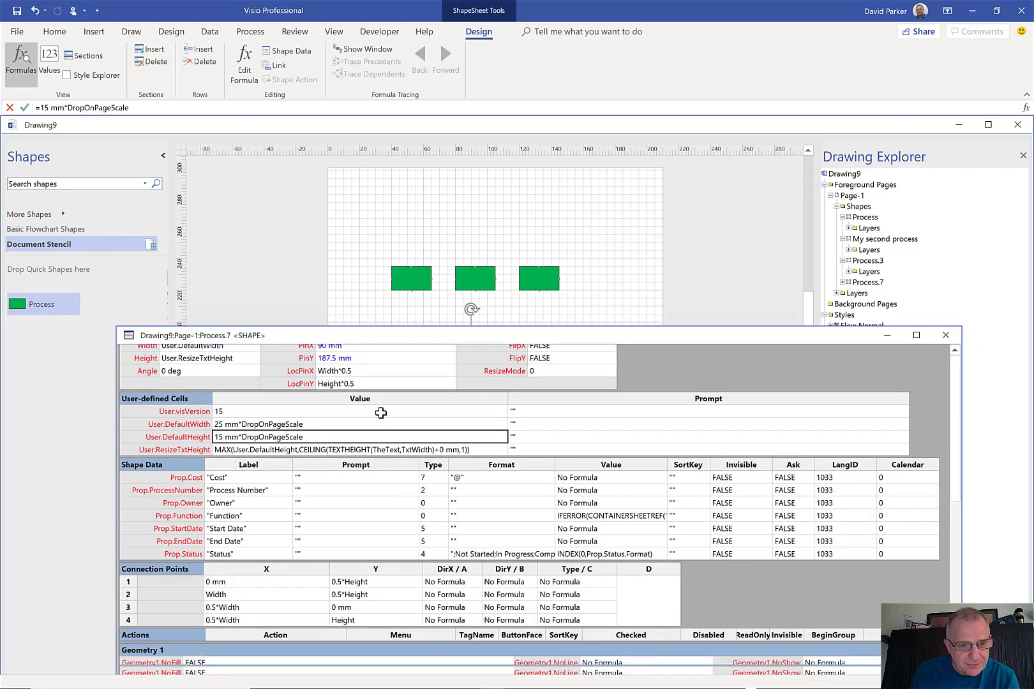
pyautogui.scroll(-5, 386, 420)
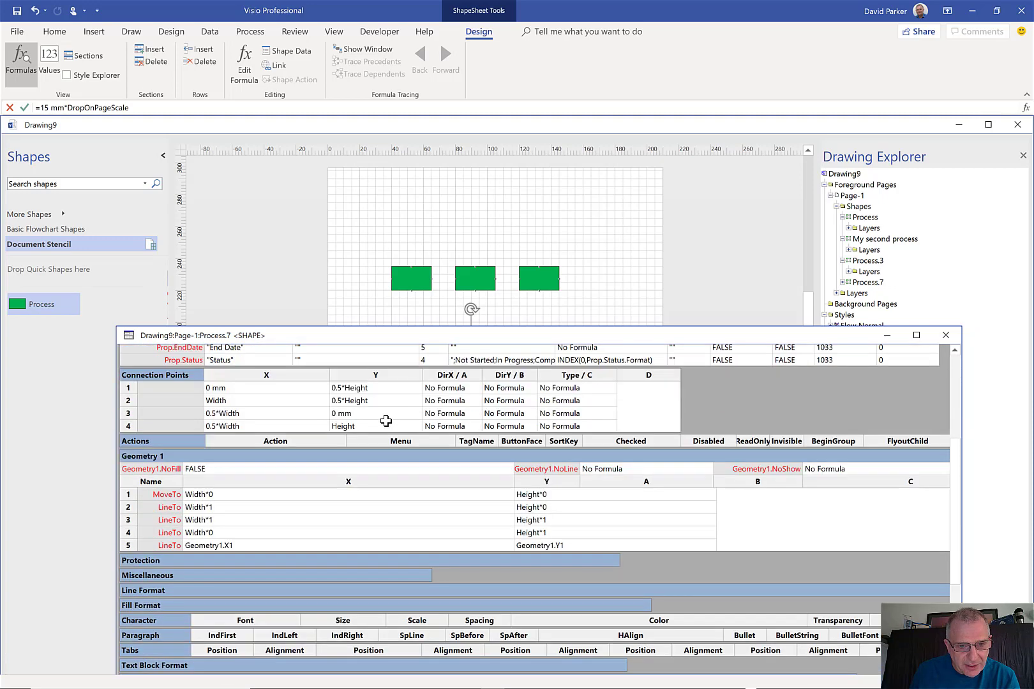
pyautogui.scroll(-1, 386, 421)
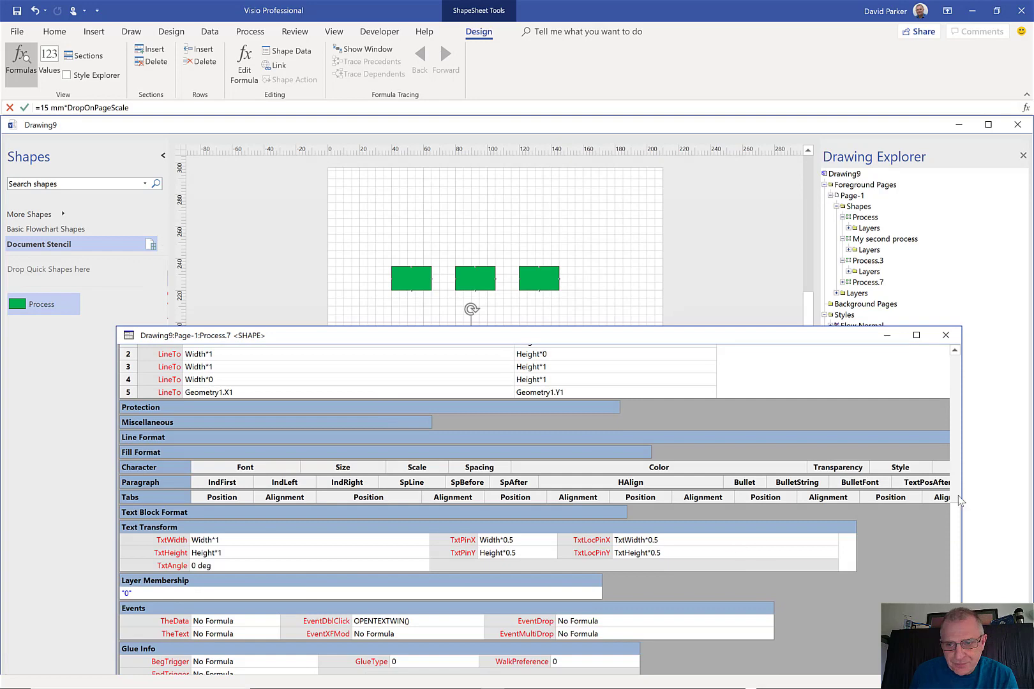
pyautogui.moveTo(954, 543); pyautogui.dragTo(956, 643)
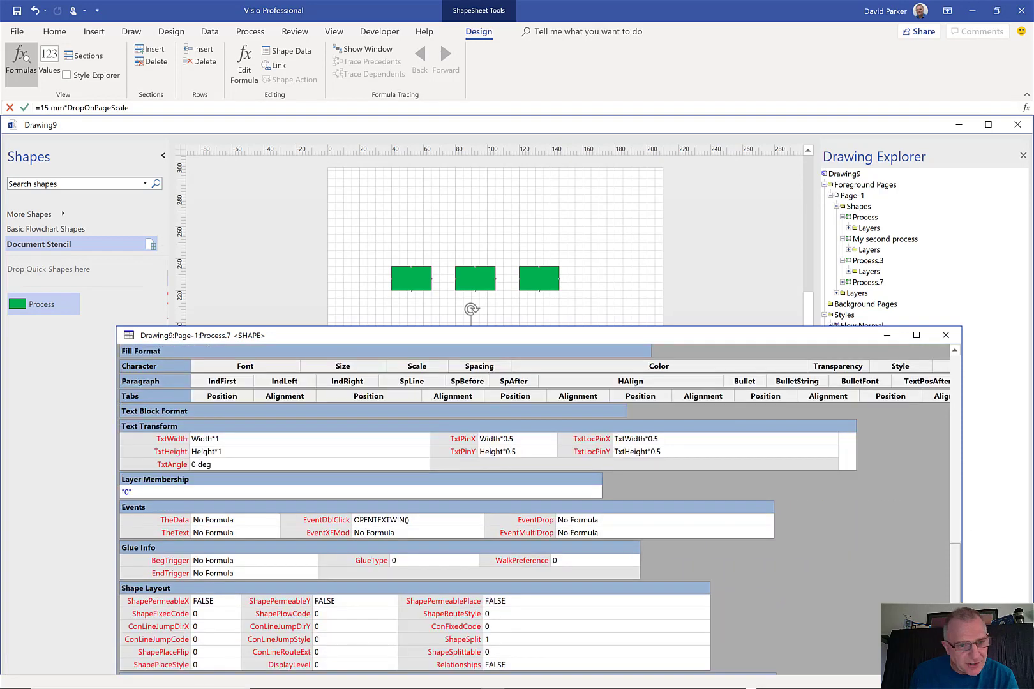
pyautogui.moveTo(959, 547); pyautogui.dragTo(957, 364)
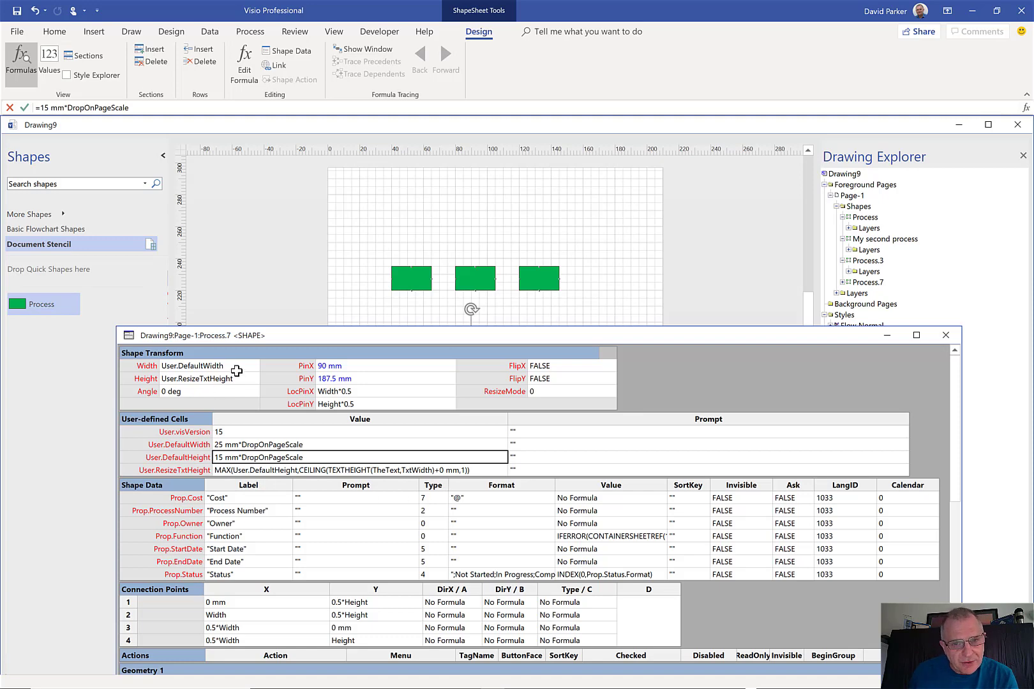
pyautogui.moveTo(576, 327); pyautogui.dragTo(563, 382)
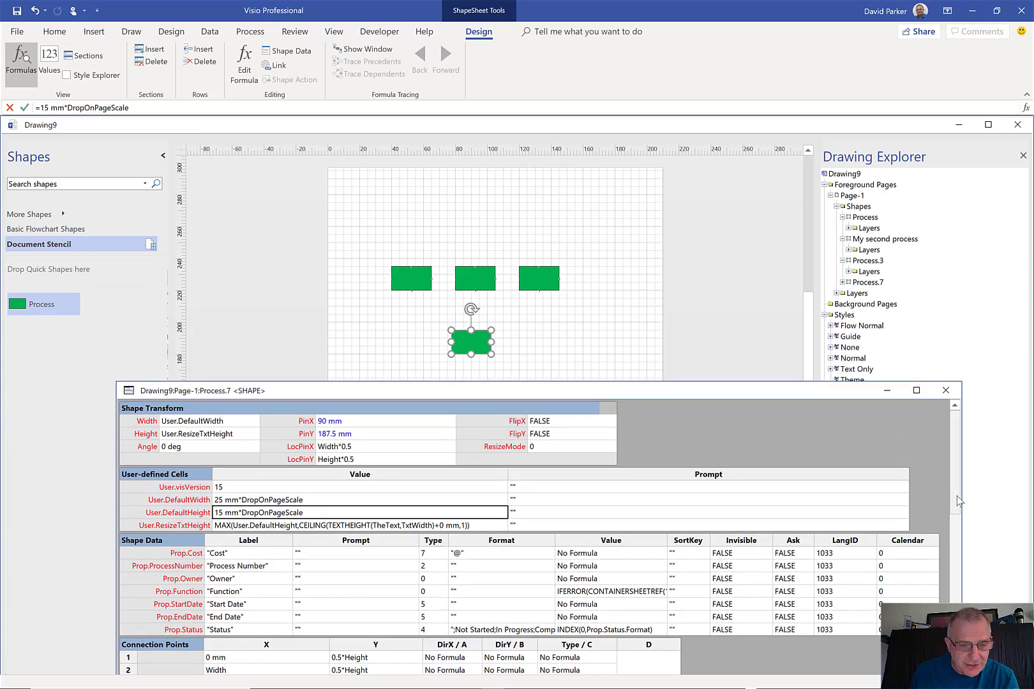
# Step: Expand the ShapeSheet's Fill Format section and widen its first value column to show the full FillForegnd formula
pyautogui.scroll(-10, 957, 504)
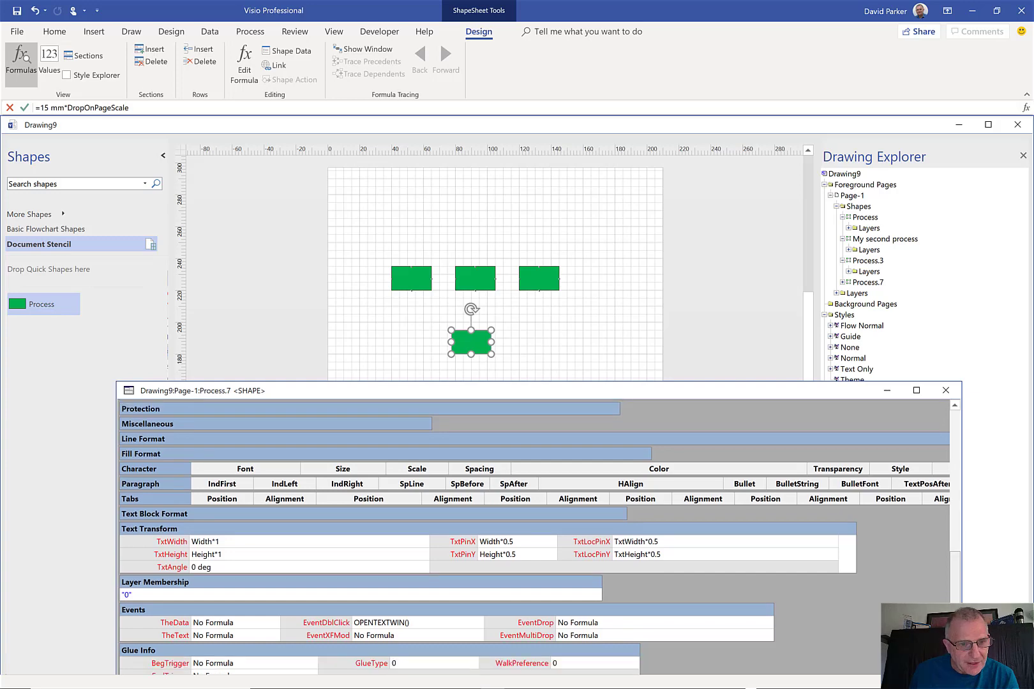
pyautogui.click(192, 453)
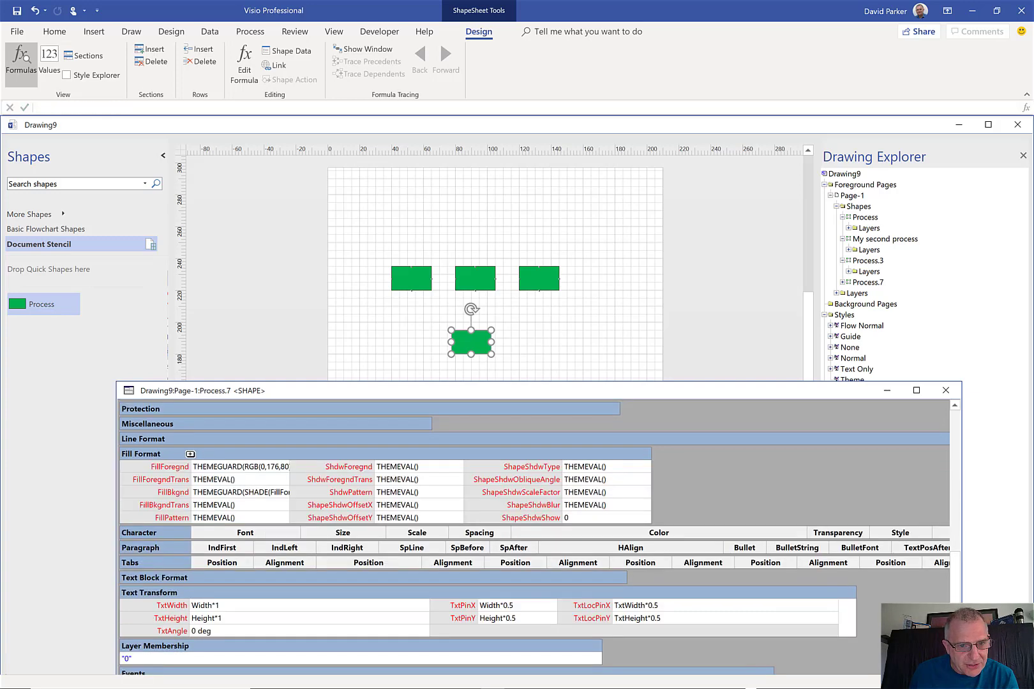
pyautogui.moveTo(287, 472); pyautogui.dragTo(473, 491)
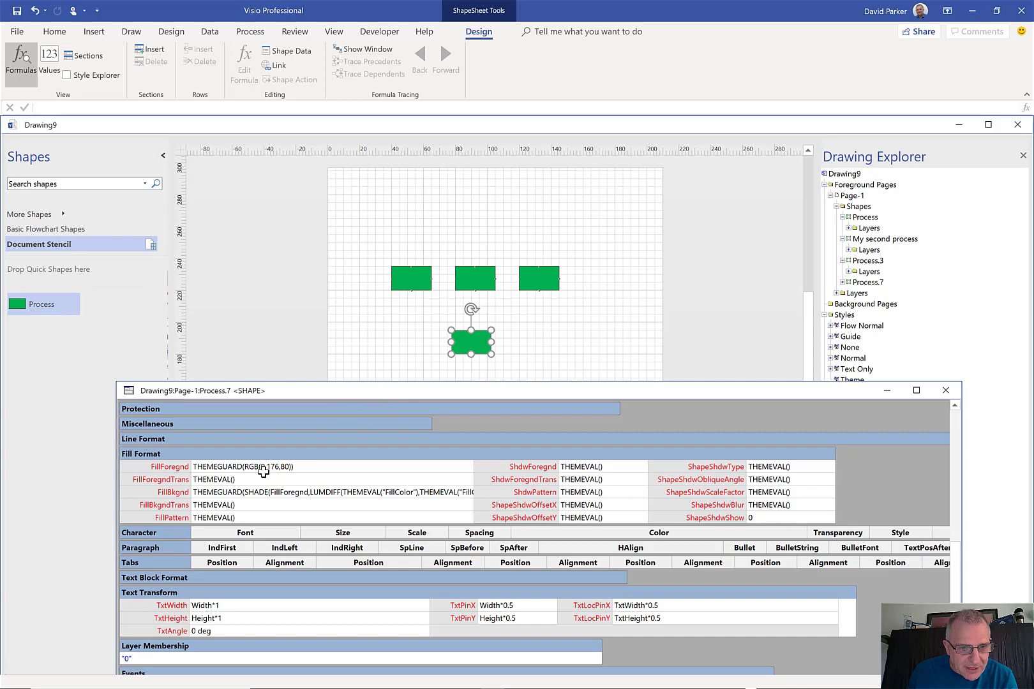
# Step: Replace the lower Process shape's FillForegnd formula with =Width
pyautogui.click(230, 470)
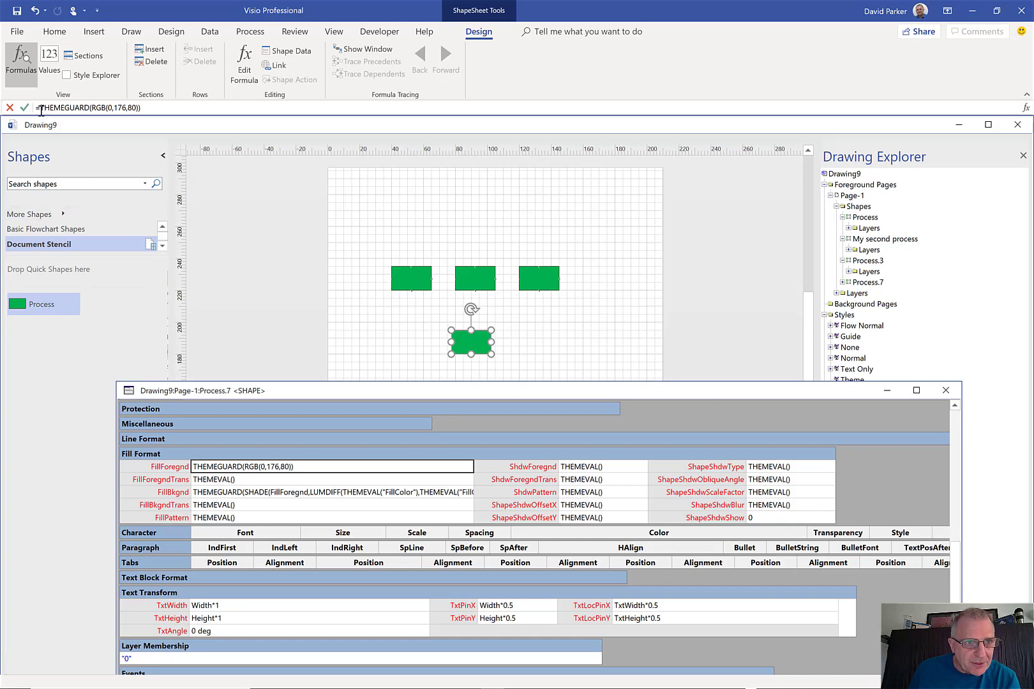
pyautogui.moveTo(41, 110); pyautogui.dragTo(163, 107)
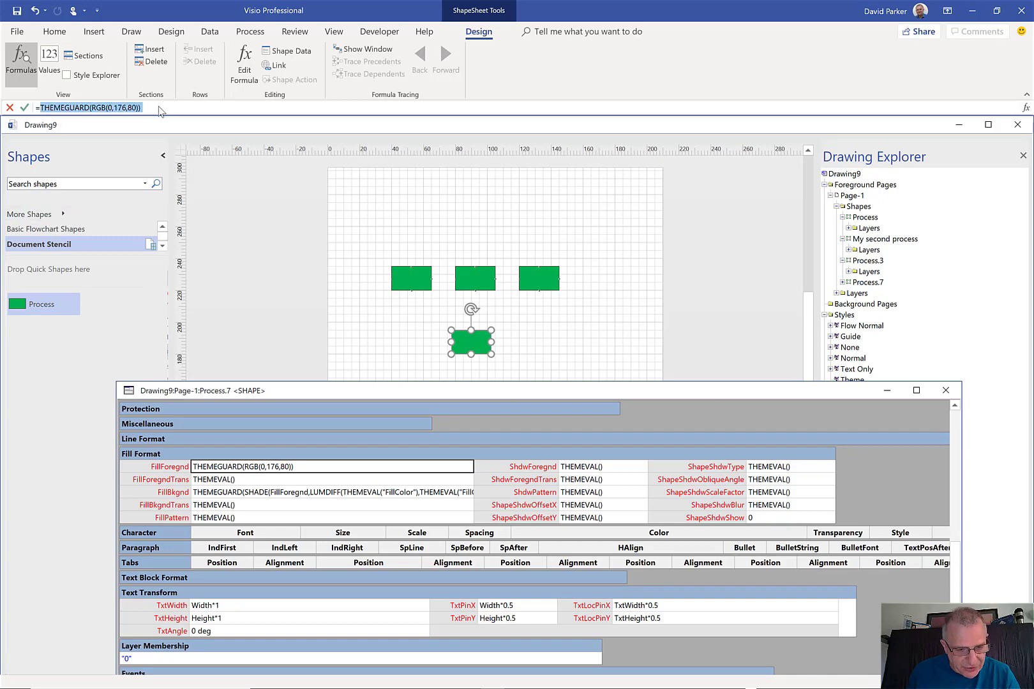
pyautogui.write('Wi')
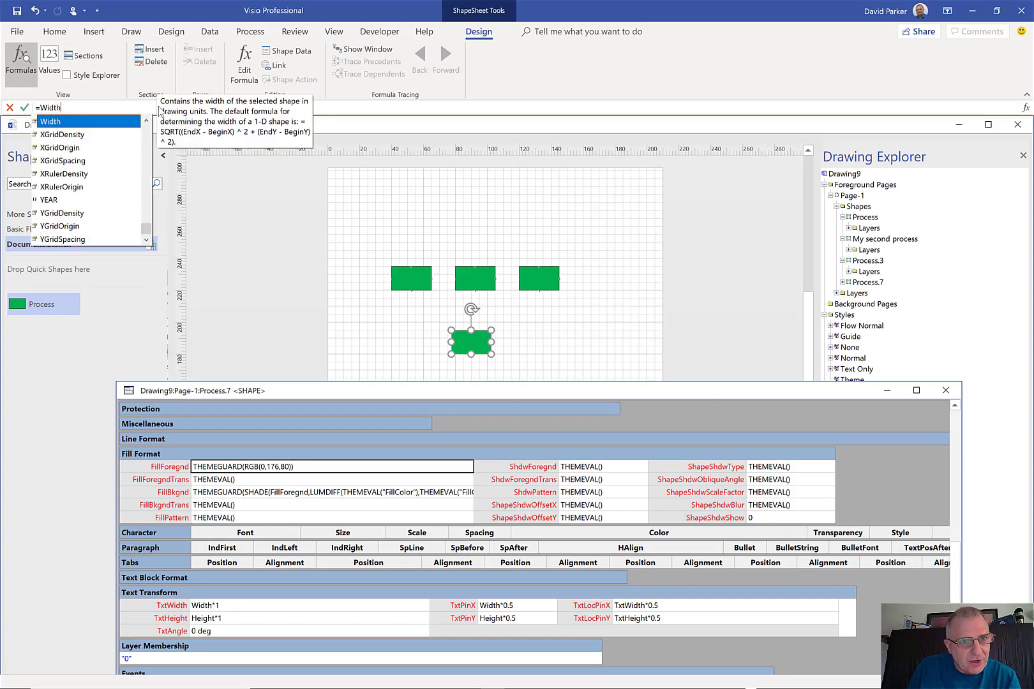
pyautogui.write('dth')
pyautogui.press('Return')
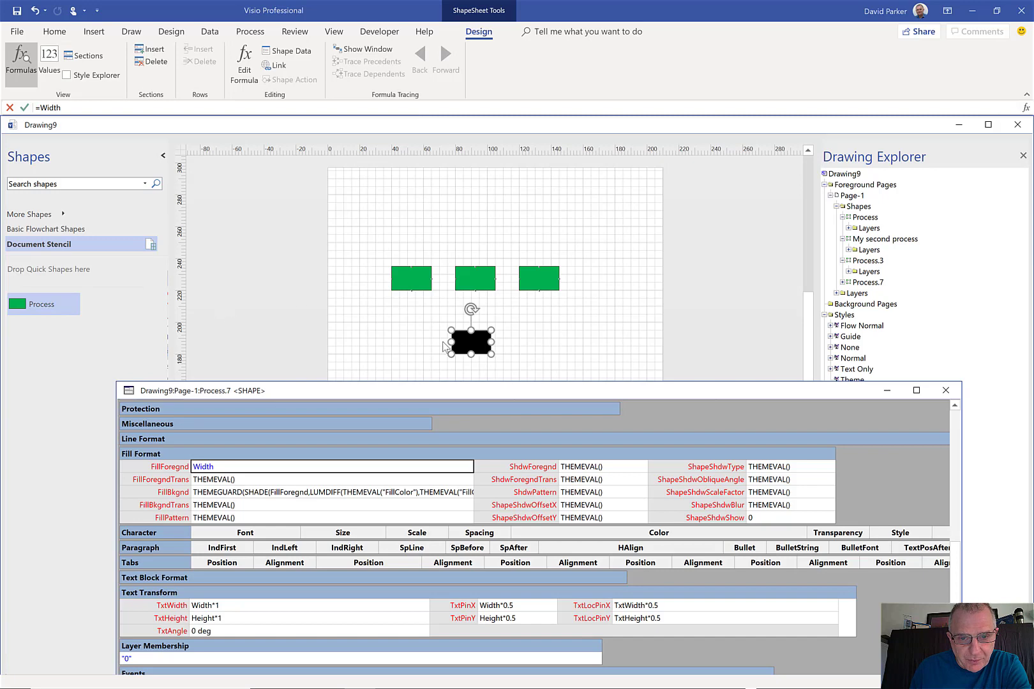
# Step: Stretch the lower shape to about 130.5 mm wide, extend it leftward to about 202 mm, and shorten it to about 126 mm
pyautogui.click(521, 349)
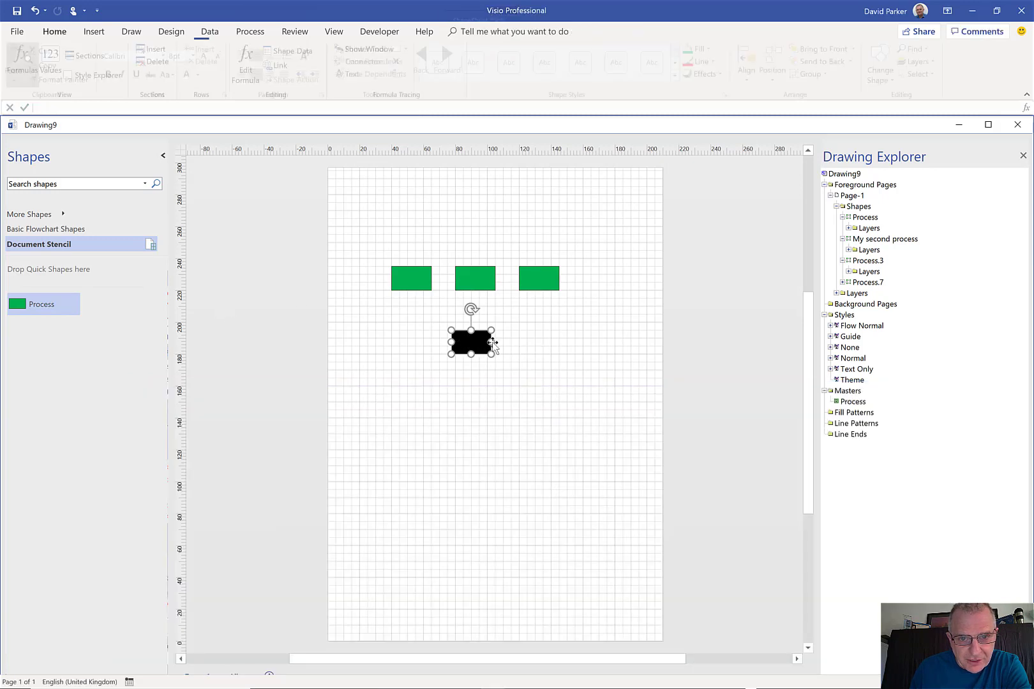
pyautogui.moveTo(517, 344); pyautogui.dragTo(663, 342)
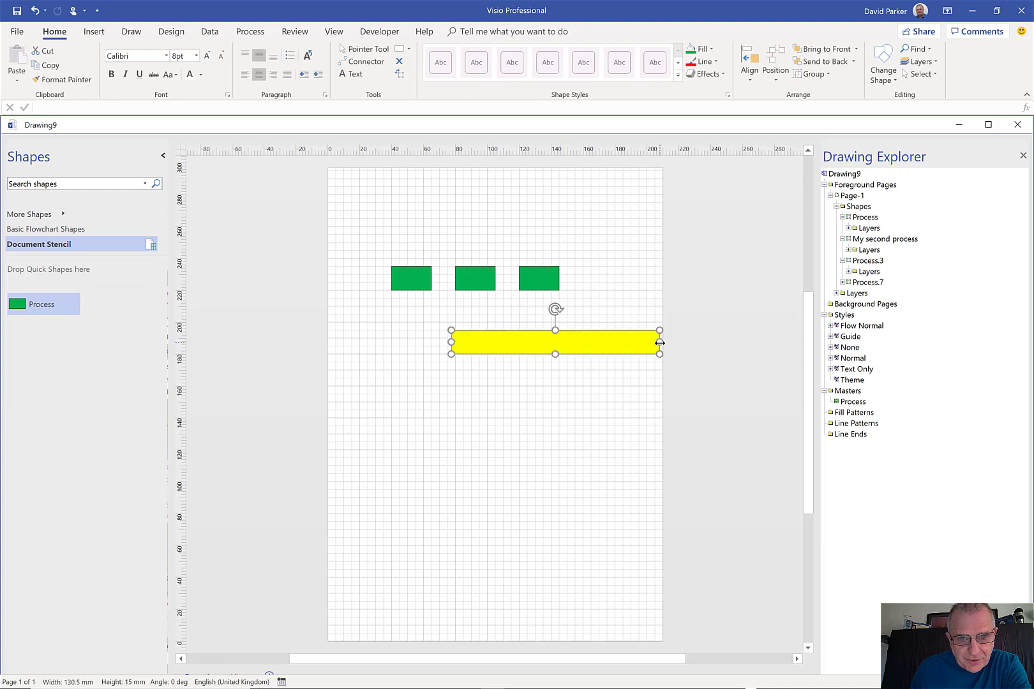
pyautogui.moveTo(452, 342); pyautogui.dragTo(336, 342)
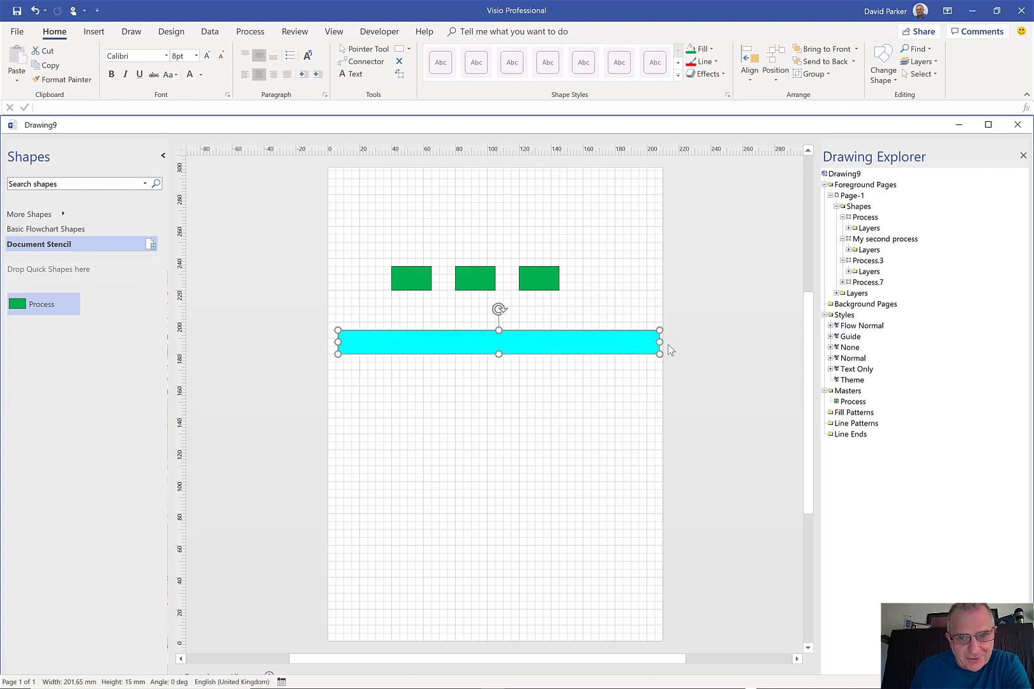
pyautogui.moveTo(661, 344); pyautogui.dragTo(538, 343)
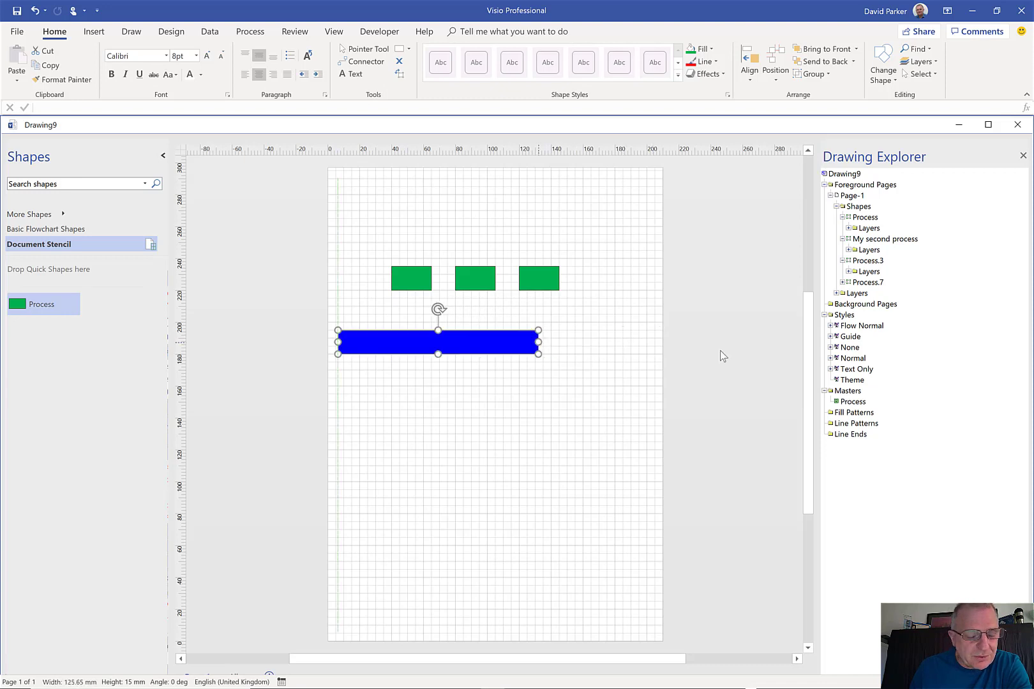